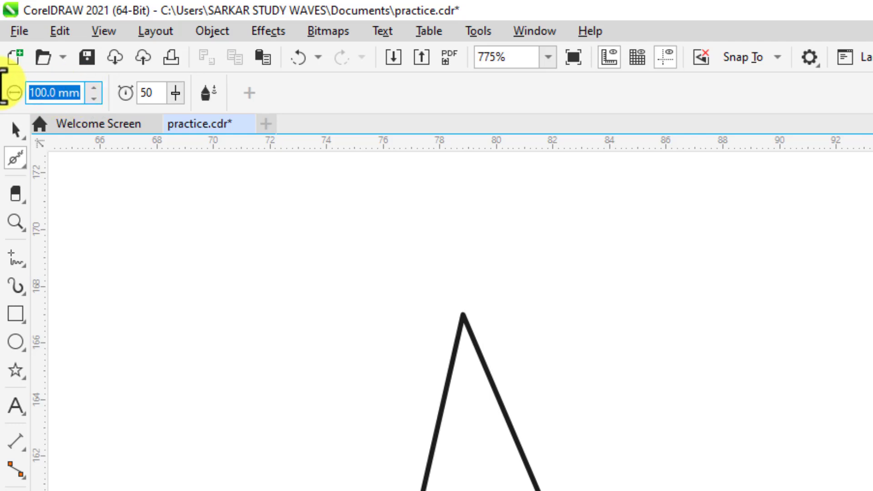
Step: Set the Smooth tool's nib size to 15 mm
type("25")
key("Return")
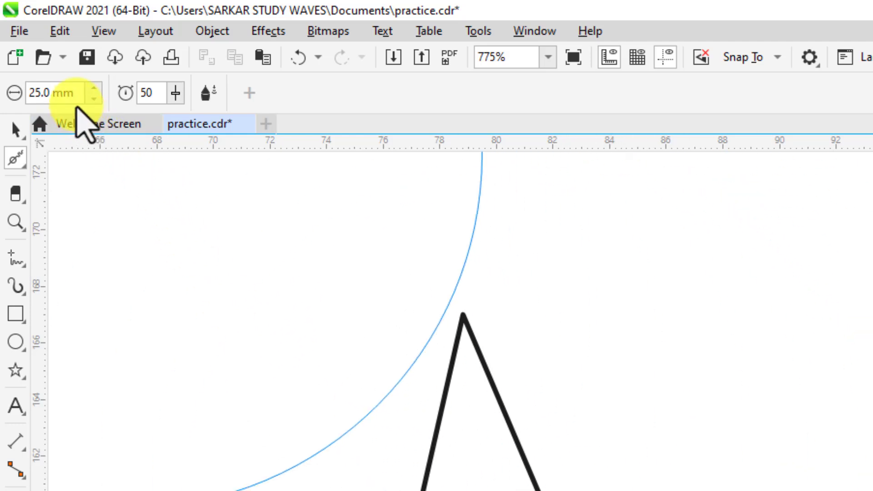
left_click(43, 94)
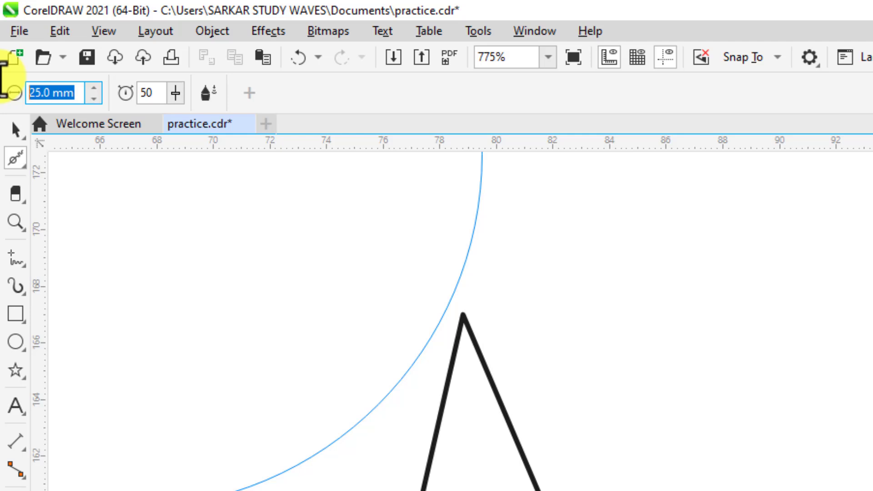
type("2")
key("BackSpace")
type("15")
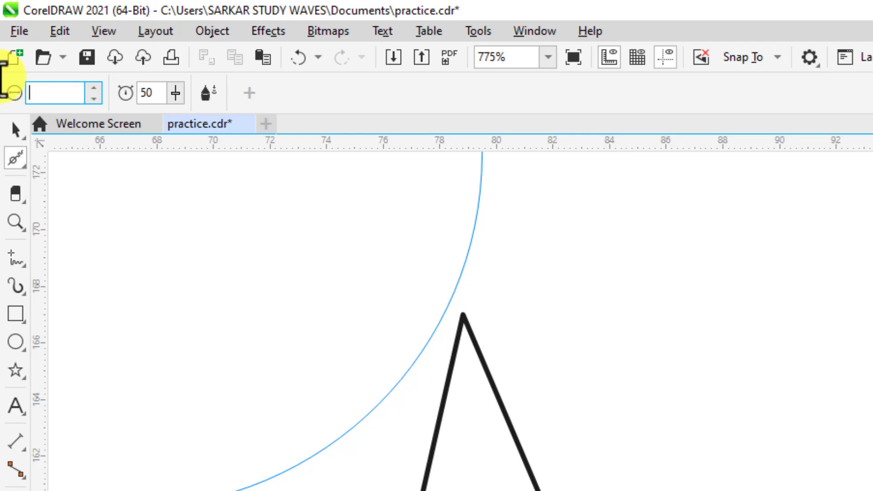
key("Return")
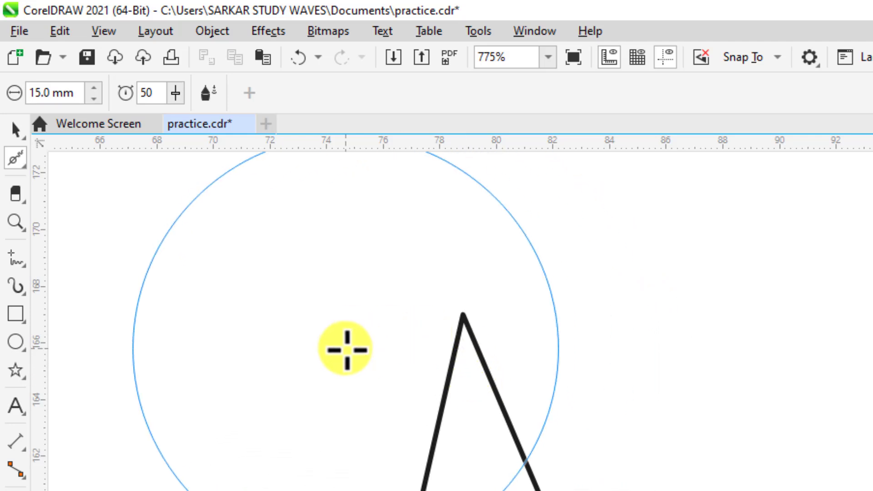
Step: Raise the Smooth tool's rate to 100
left_click(176, 92)
left_click(204, 116)
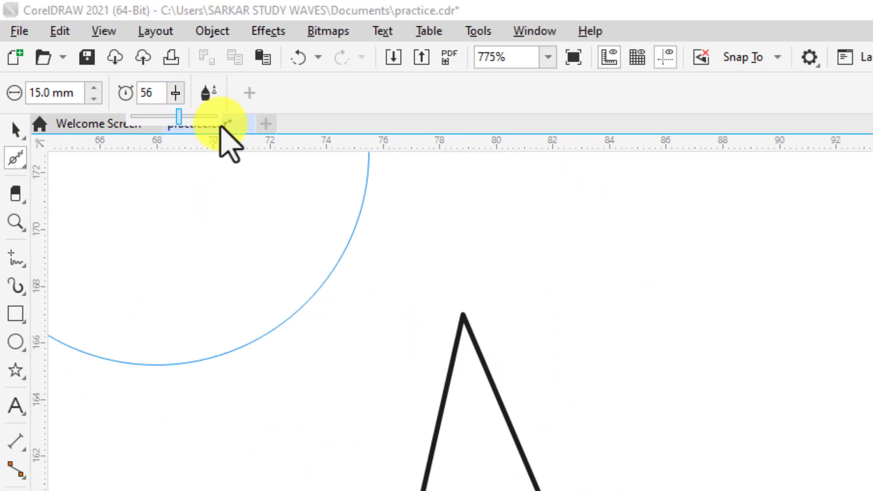
left_click(198, 115)
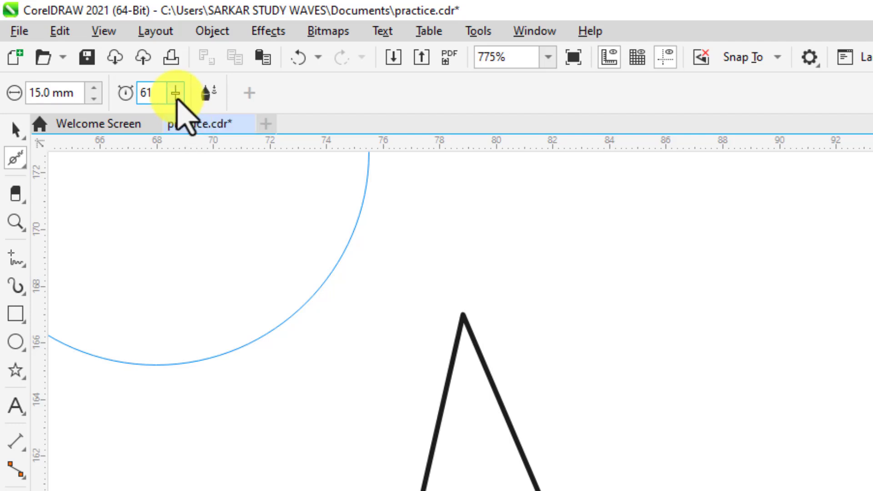
left_click(176, 100)
left_click_drag(174, 114, 206, 115)
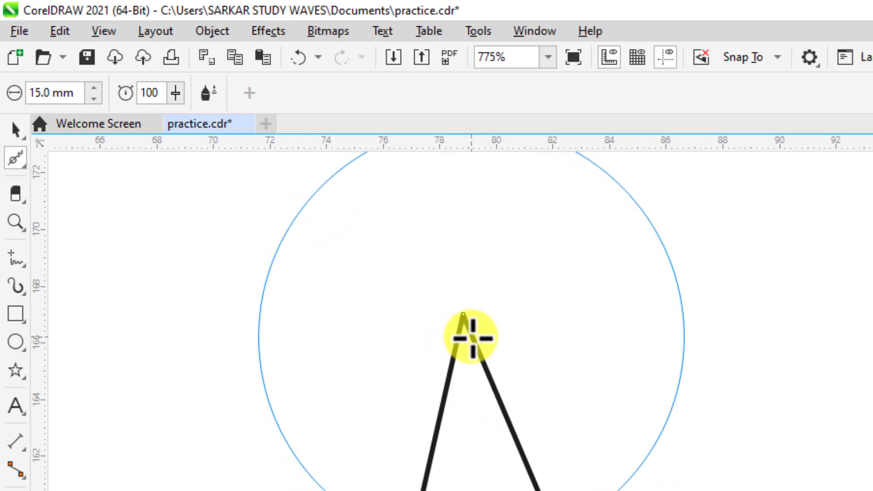
Step: Smooth the star's top point into a rounded tip by brushing down from its apex
left_click_drag(468, 334, 498, 477)
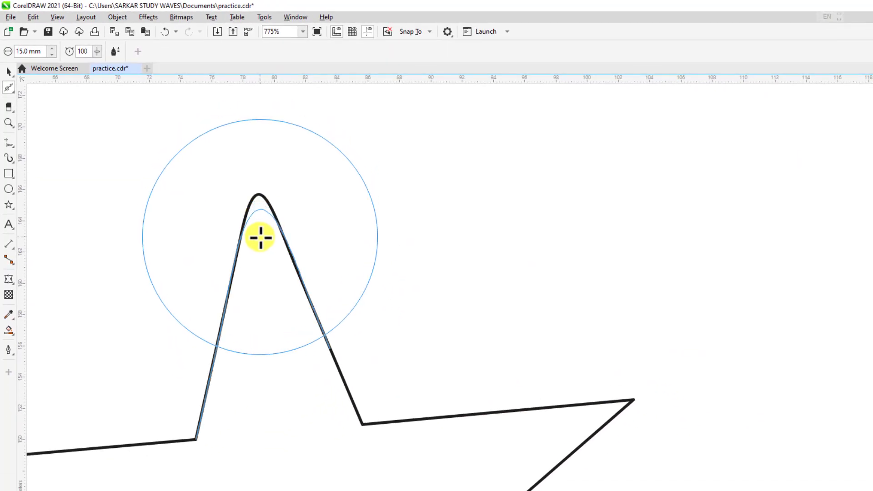
left_click_drag(260, 237, 260, 239)
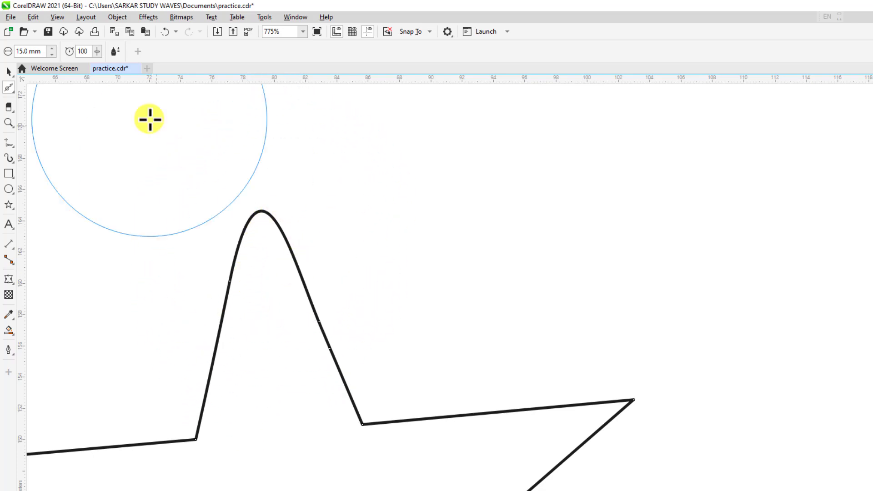
left_click(96, 52)
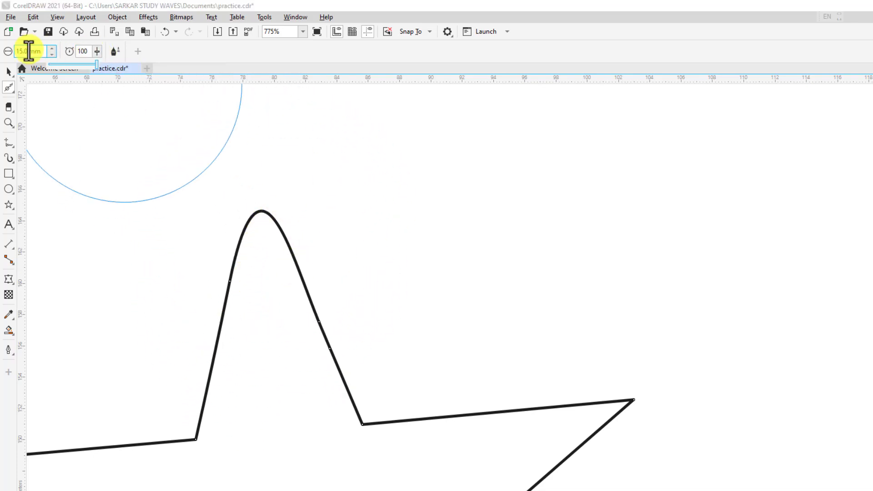
scroll(296, 293, "down", 3)
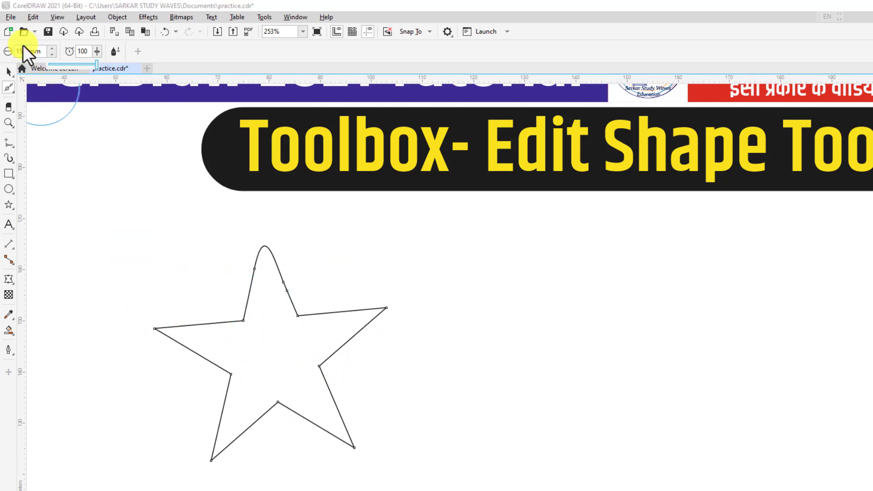
left_click(114, 51)
Step: Smooth the star's right point into a rounded tip by brushing inward
scroll(407, 339, "up", 2)
scroll(407, 338, "up", 2)
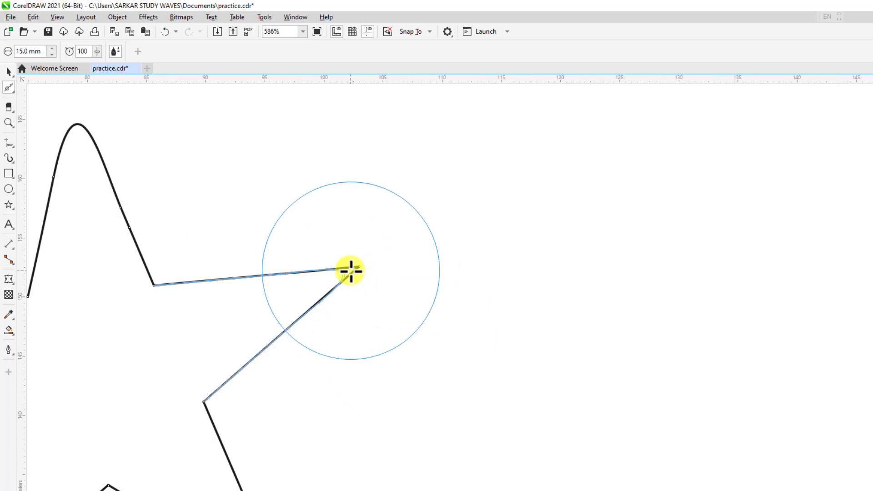
left_click_drag(351, 271, 329, 284)
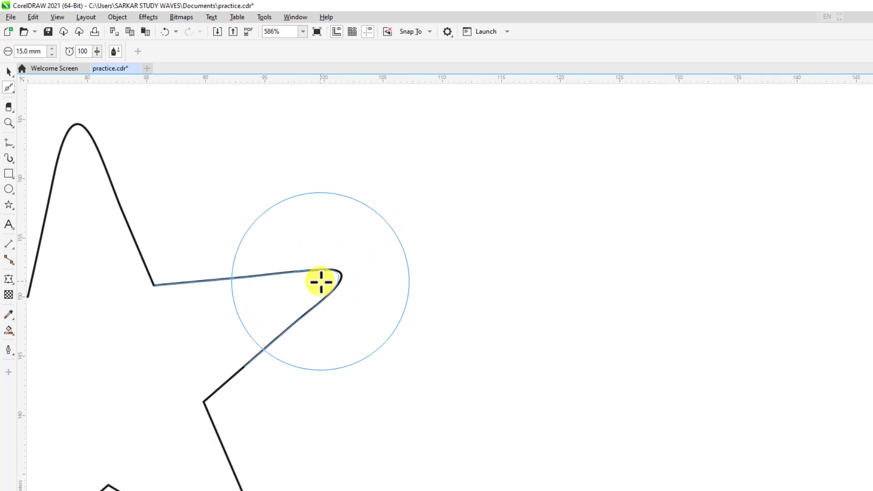
Step: Smooth the star's left point into a rounded tip by brushing inward
scroll(336, 289, "down", 3)
scroll(318, 304, "up", 2)
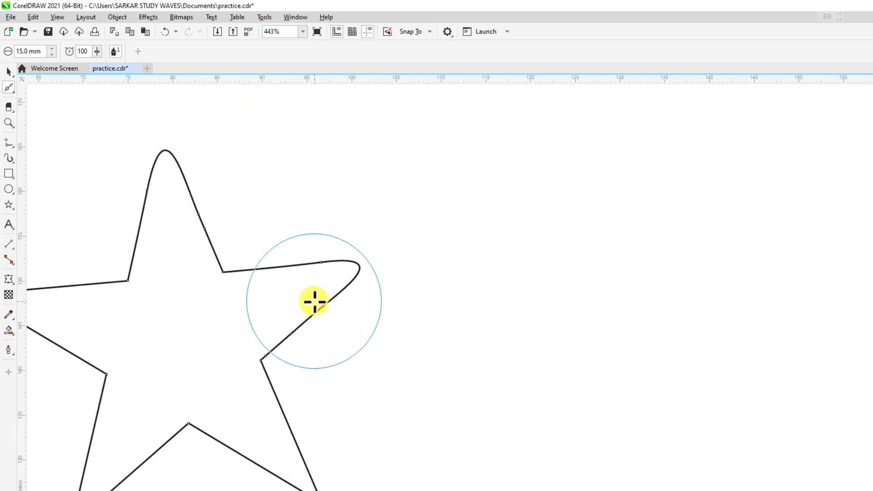
scroll(314, 301, "down", 2)
scroll(284, 292, "up", 1)
scroll(298, 291, "down", 2)
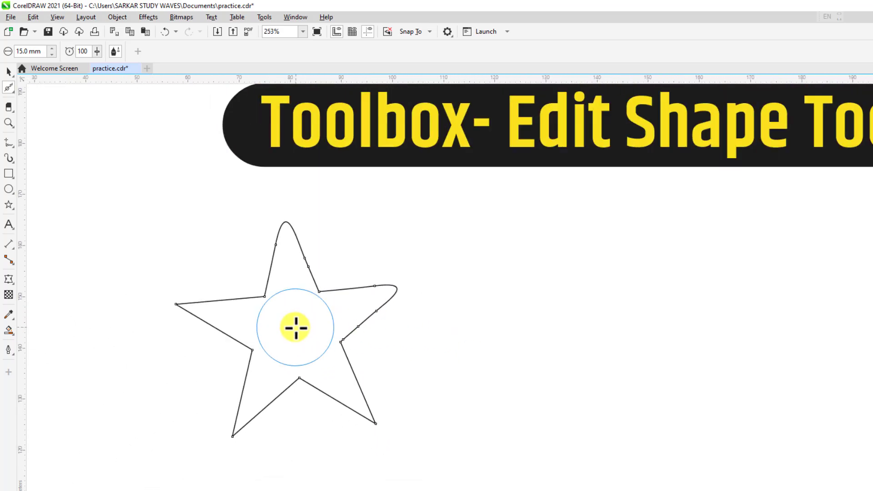
scroll(295, 327, "up", 3)
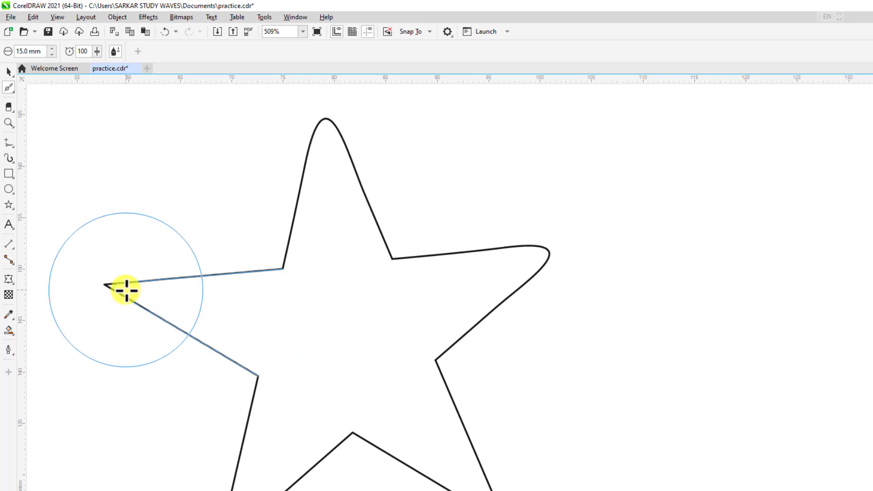
left_click_drag(127, 289, 154, 295)
scroll(276, 317, "down", 3)
Step: Smooth the star's two lower points into rounded tips
scroll(279, 419, "up", 4)
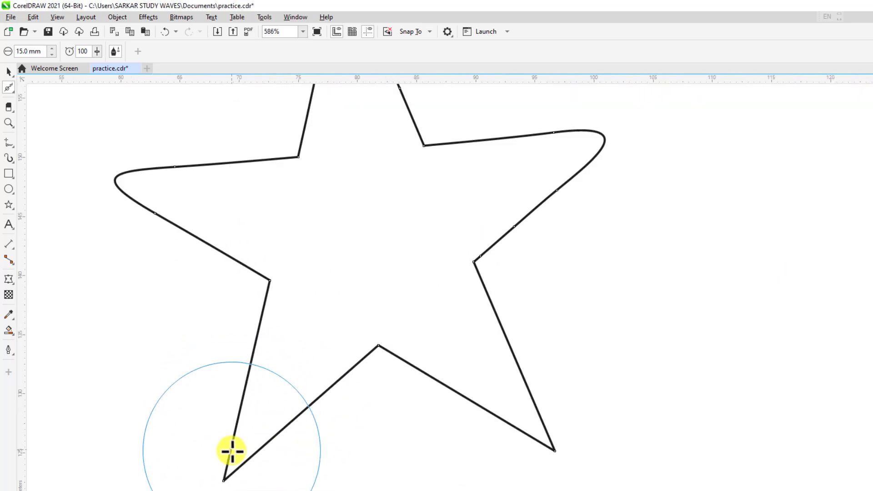
left_click_drag(237, 455, 253, 427)
mouse_move(524, 447)
left_mouse_down()
mouse_move(524, 416)
mouse_move(508, 393)
left_mouse_up()
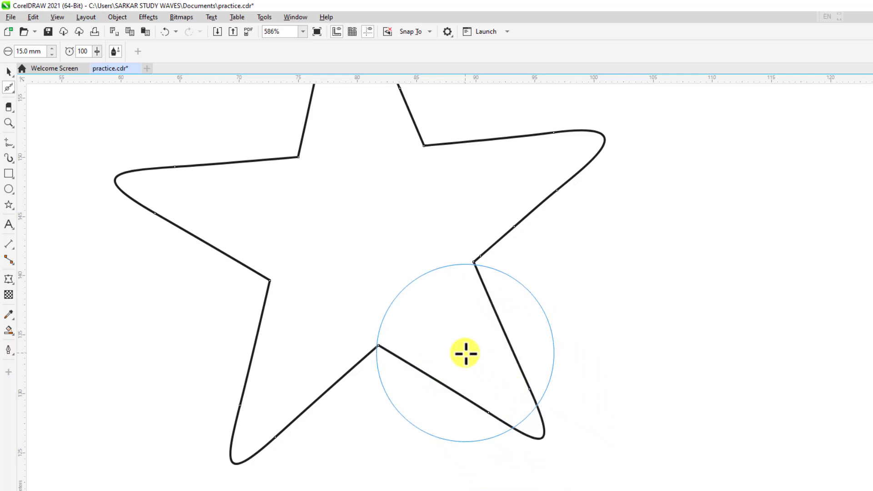
scroll(465, 353, "down", 5)
scroll(469, 309, "up", 3)
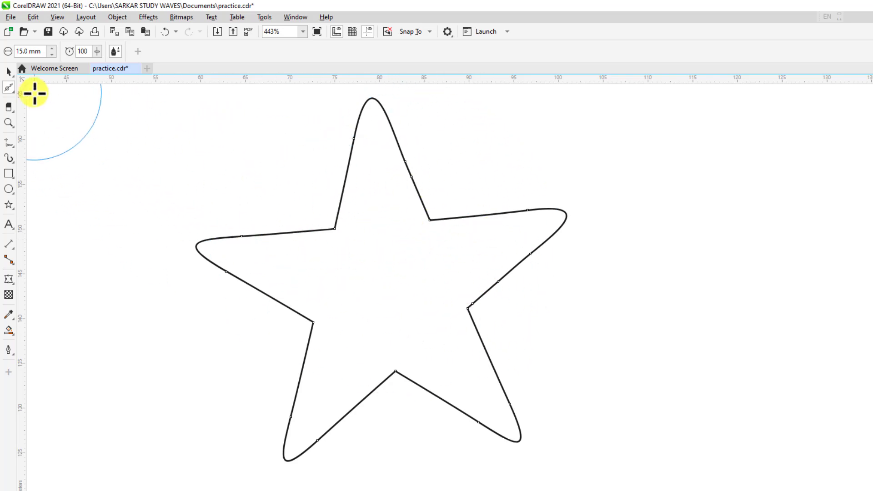
Step: Draw a rectangle about 43 by 42 mm to the right of the star and set its corner radii to 0 mm
left_click(9, 89)
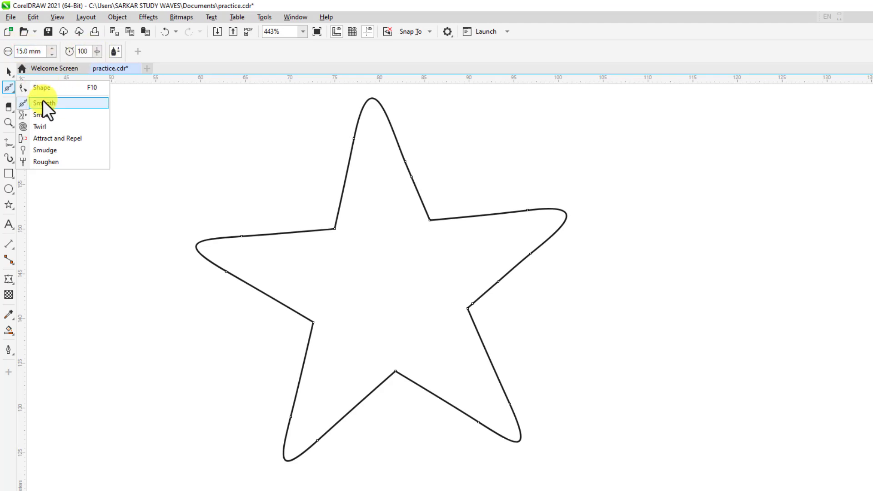
left_click(46, 116)
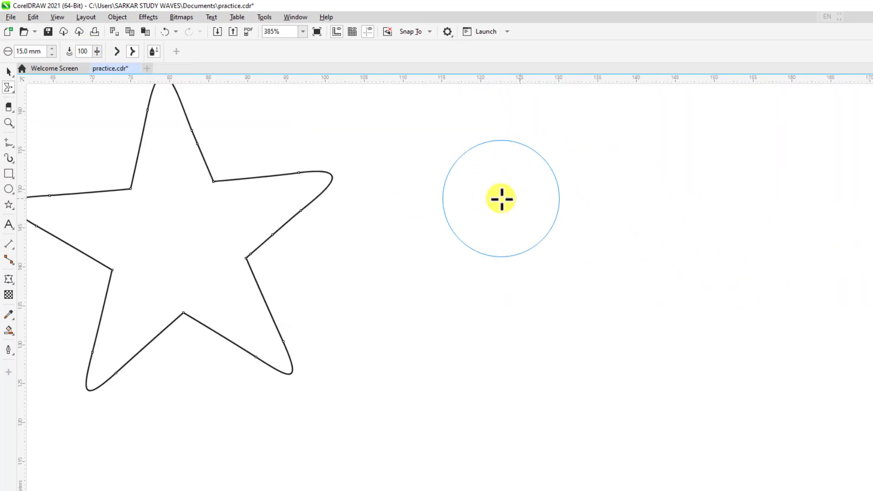
left_click(14, 173)
scroll(511, 205, "down", 2)
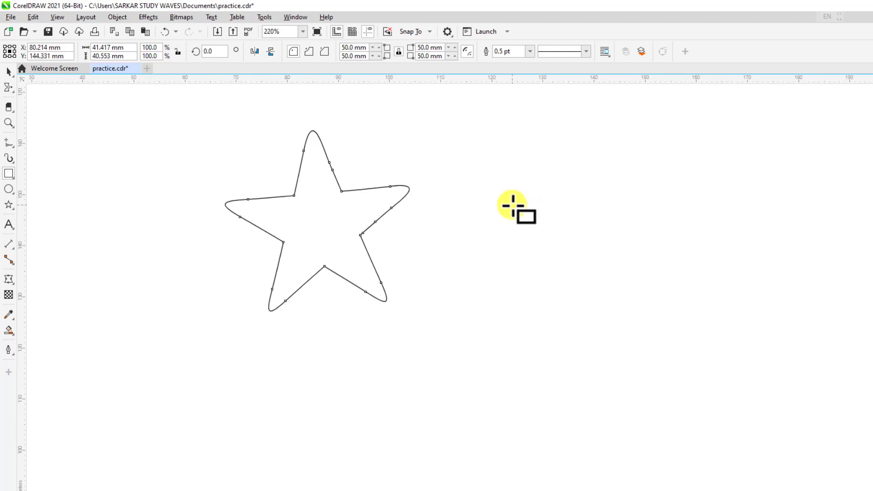
scroll(641, 200, "up", 3)
scroll(632, 205, "down", 2)
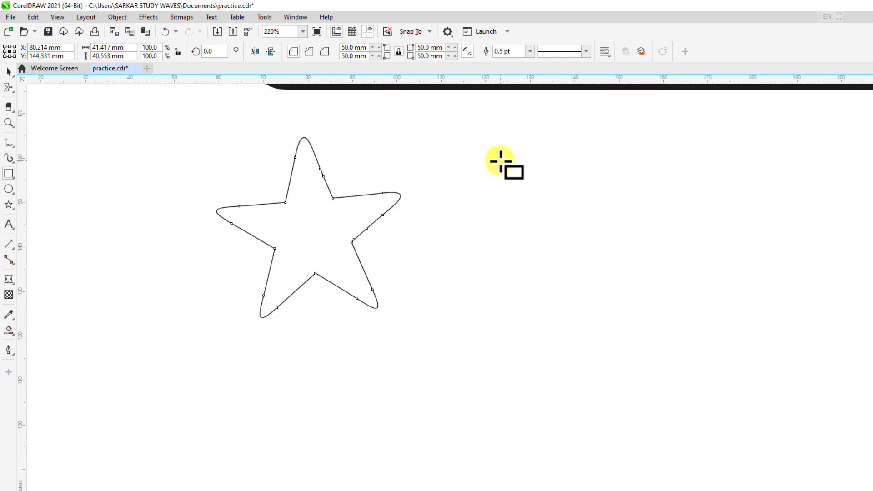
left_click_drag(461, 154, 653, 338)
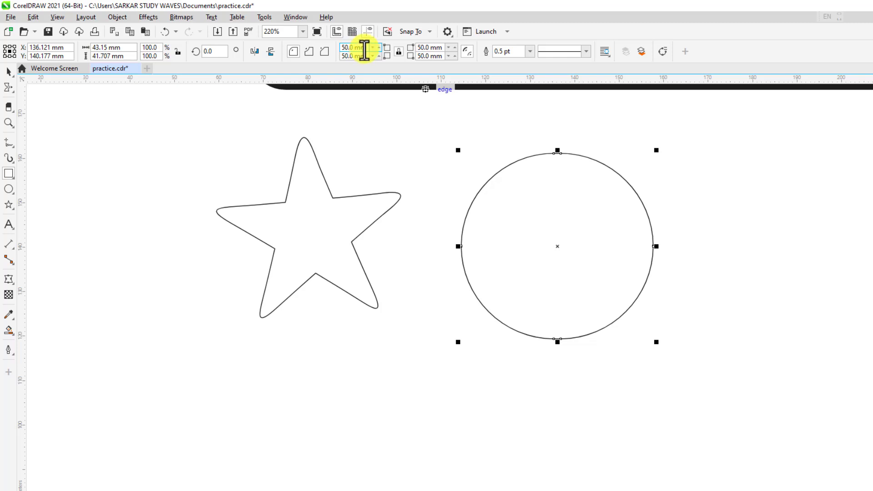
type("0")
key("Return")
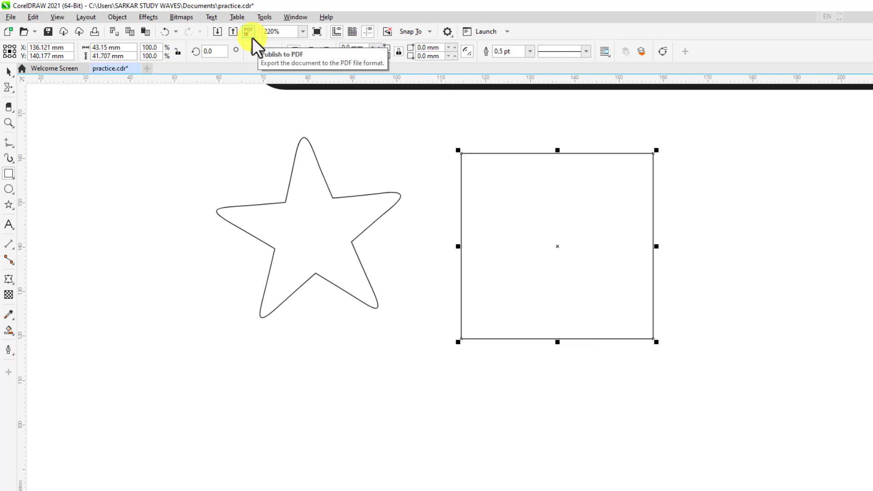
Step: Activate the Smear tool and configure it with a 20 mm nib, pressure 46 and the smooth smear style
left_click(6, 89)
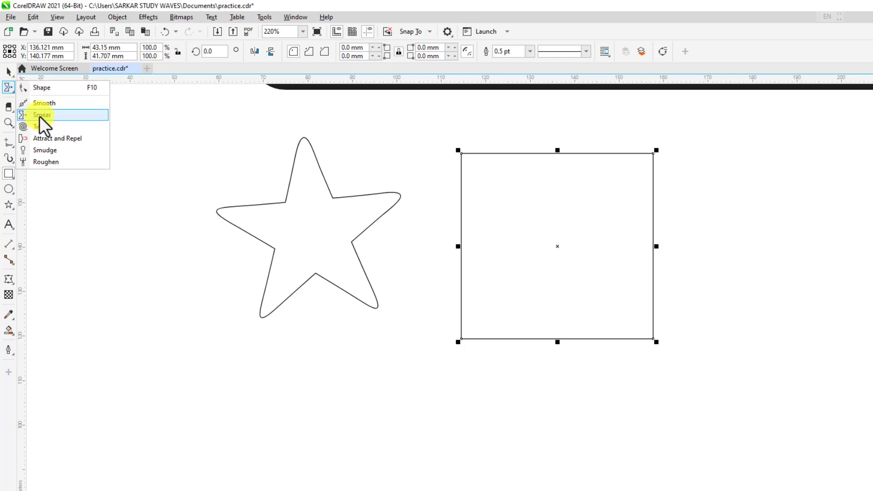
left_click(40, 115)
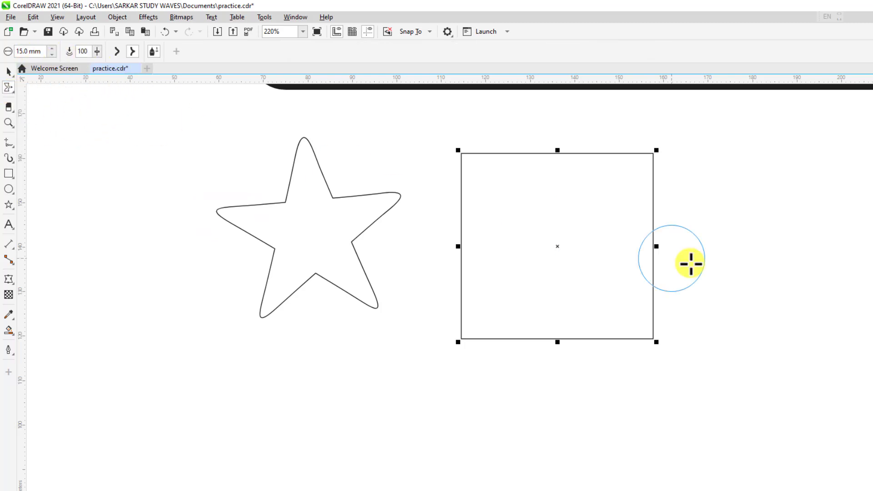
scroll(630, 242, "up", 1)
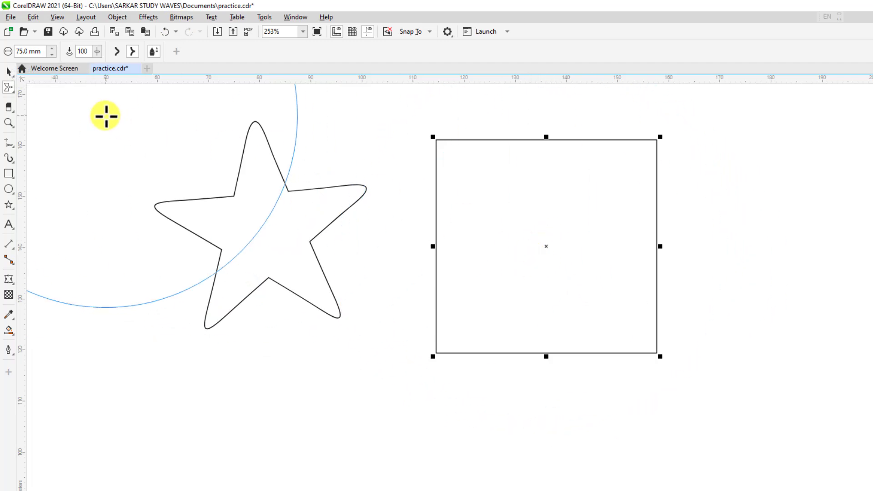
left_click(129, 55)
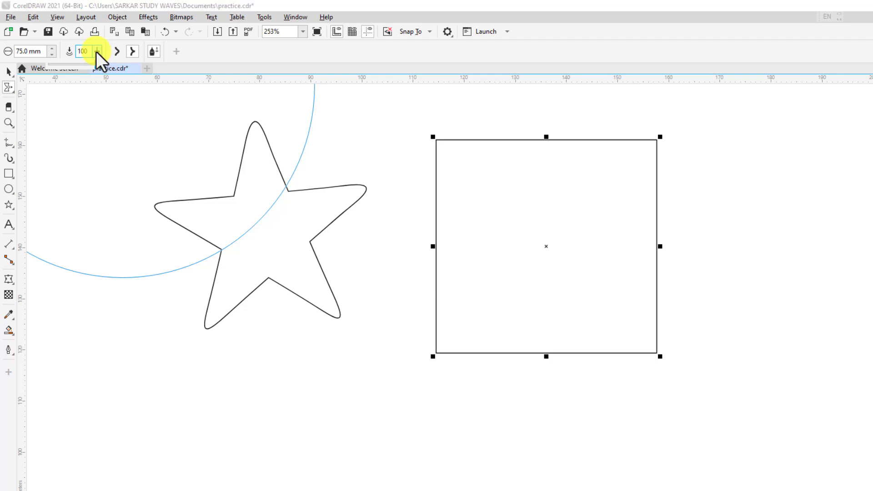
left_click_drag(94, 63, 72, 62)
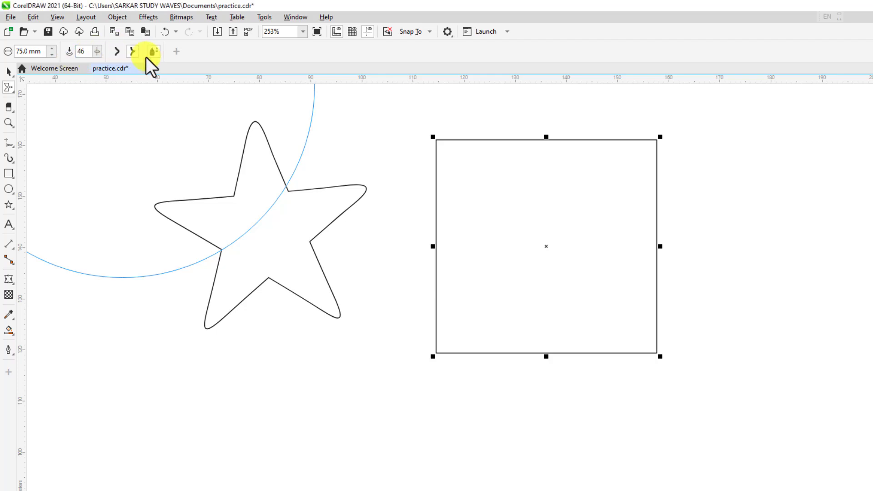
left_click(119, 51)
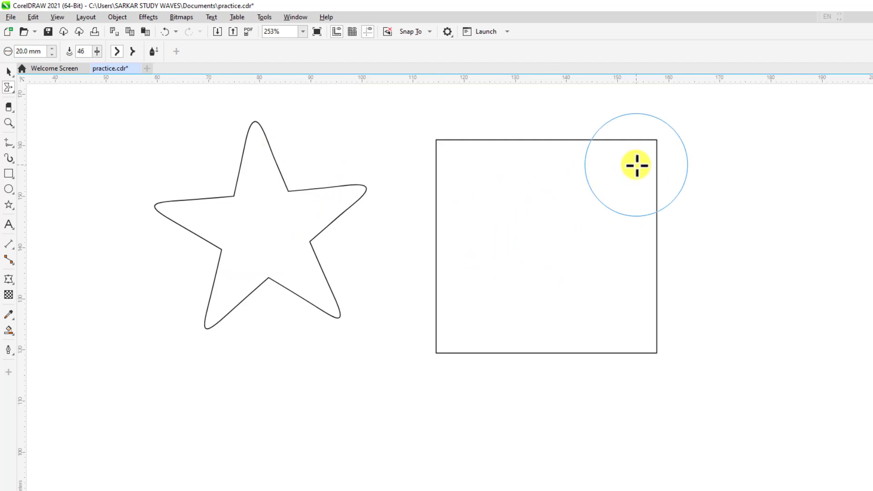
Step: Smear all four corners of the rectangle diagonally outward into curved, flared tips
left_click_drag(654, 141, 690, 126)
left_click_drag(454, 179, 376, 123)
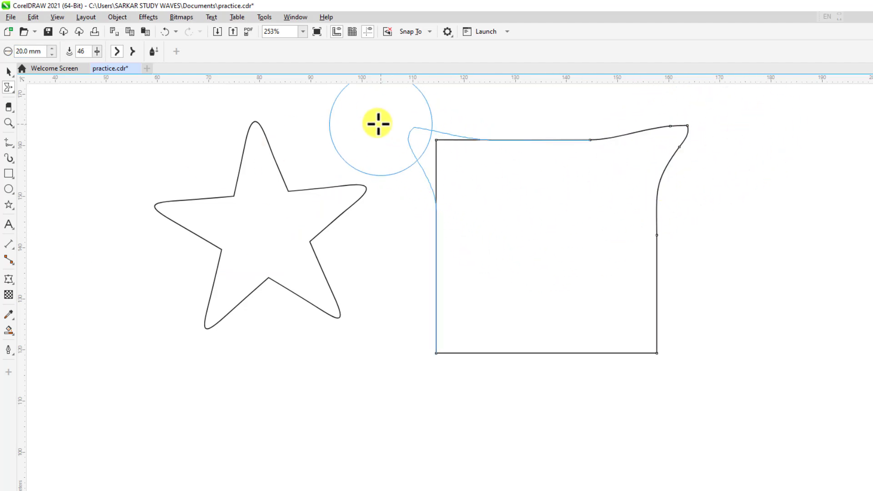
mouse_move(493, 312)
left_mouse_down()
mouse_move(422, 348)
mouse_move(380, 402)
left_mouse_up()
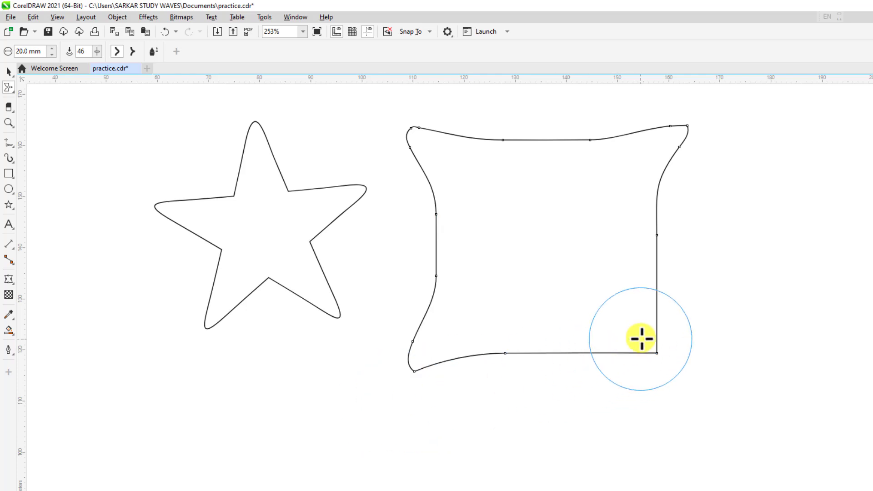
left_click_drag(641, 339, 731, 394)
scroll(728, 281, "down", 2)
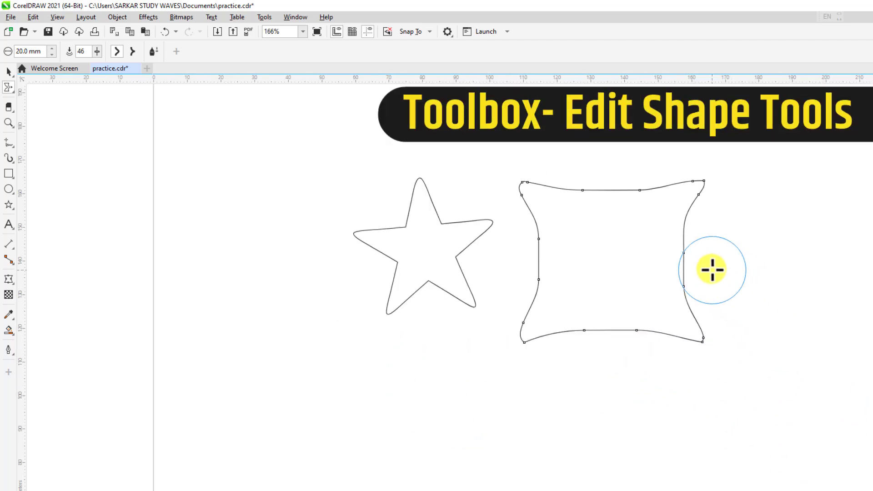
scroll(648, 241, "up", 3)
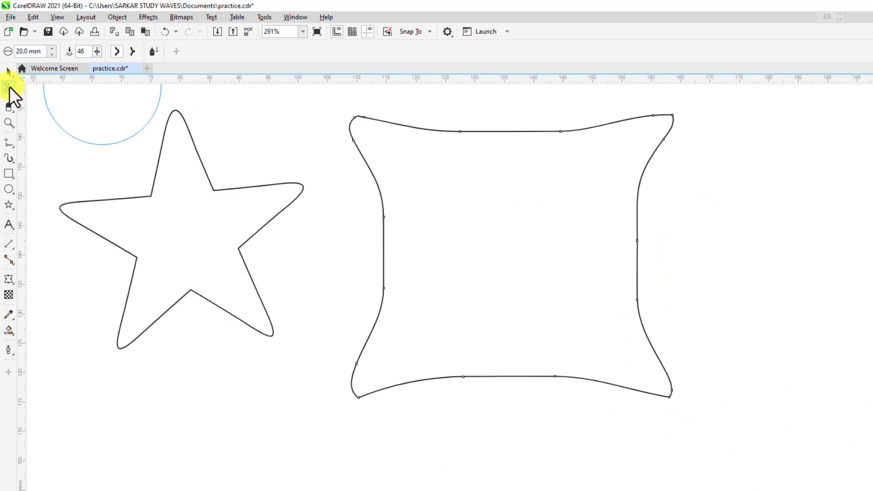
Step: Try smooth smears on the rectangle's left and right sides, undoing the trials and keeping only an outward bulge mid-right
left_click(9, 86)
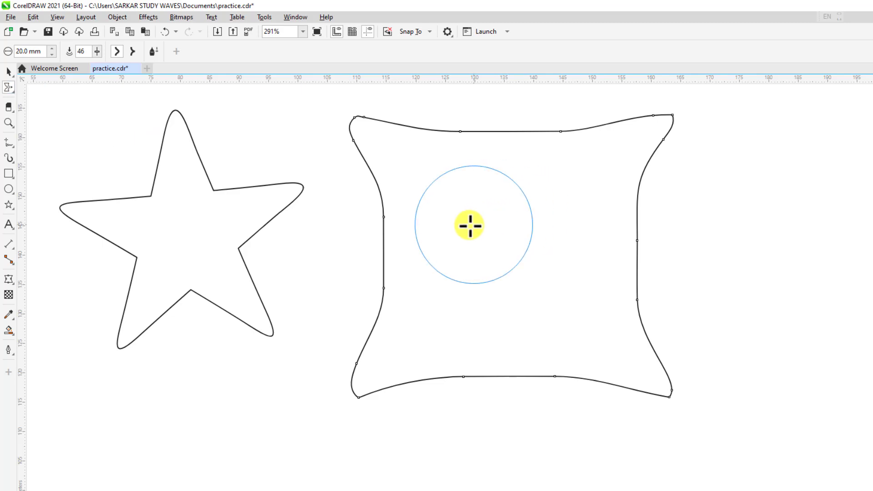
left_click_drag(478, 238, 288, 234)
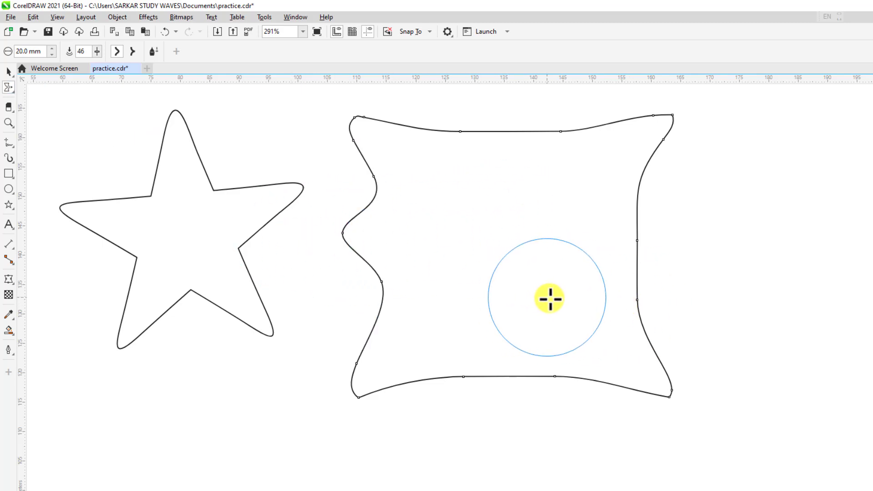
left_click_drag(615, 259, 741, 252)
key("ctrl+z")
left_click_drag(432, 254, 288, 244)
key("ctrl+z")
mouse_move(584, 257)
left_mouse_down()
mouse_move(613, 246)
mouse_move(702, 254)
left_mouse_up()
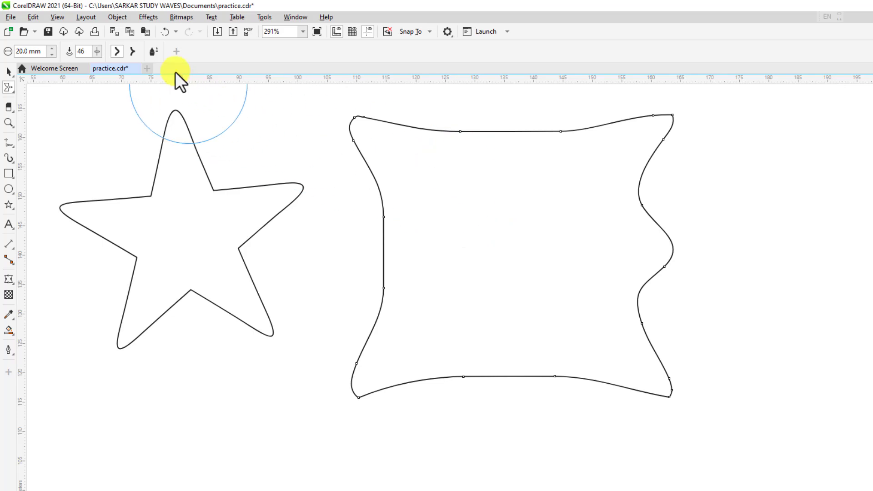
Step: Switch to the pointy smear style and smear several small peaks along the rectangle's upper right side and top edge
left_click(132, 52)
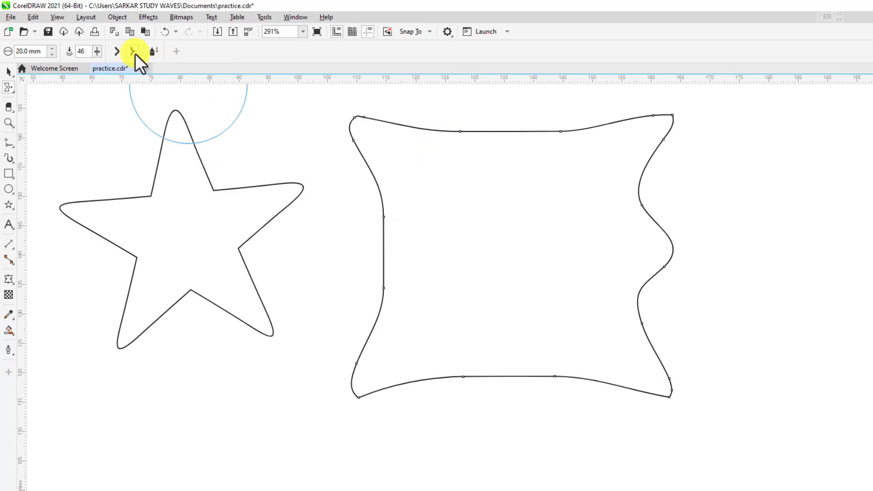
left_click_drag(638, 184, 733, 182)
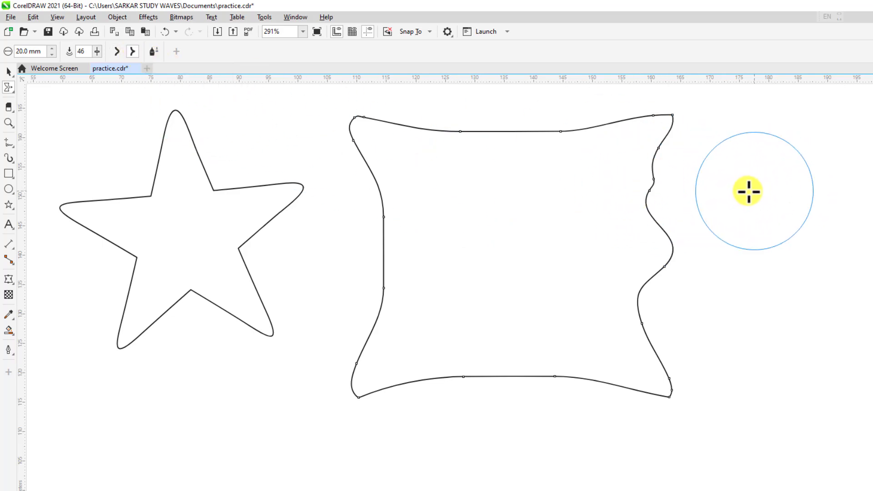
mouse_move(565, 145)
left_mouse_down()
mouse_move(538, 95)
mouse_move(464, 92)
left_mouse_up()
left_click_drag(440, 142, 395, 85)
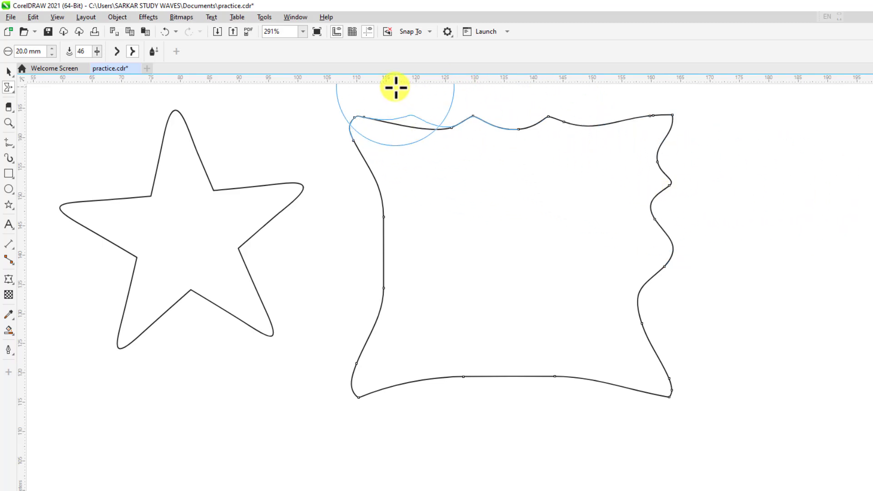
left_click_drag(642, 138, 635, 100)
Step: Set the smear pressure to 100 and pull long spikes out of the rectangle's lower right side, bottom edge and left side
left_click(96, 53)
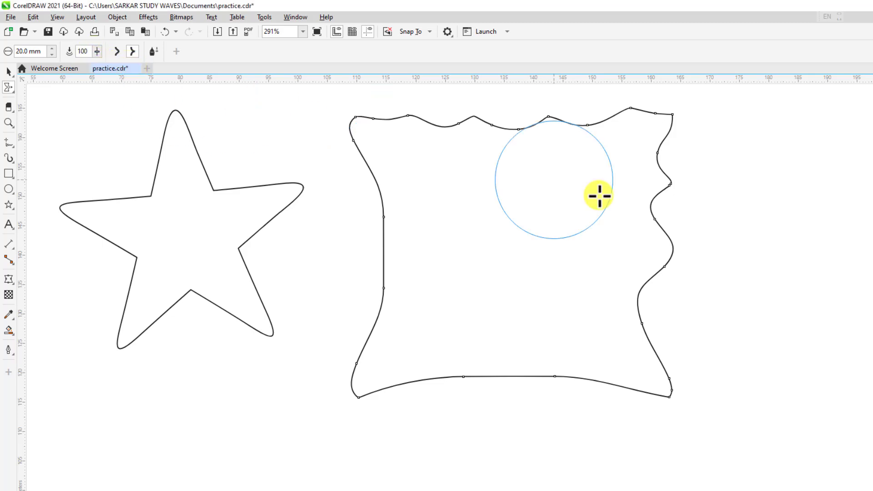
left_click_drag(633, 332, 816, 327)
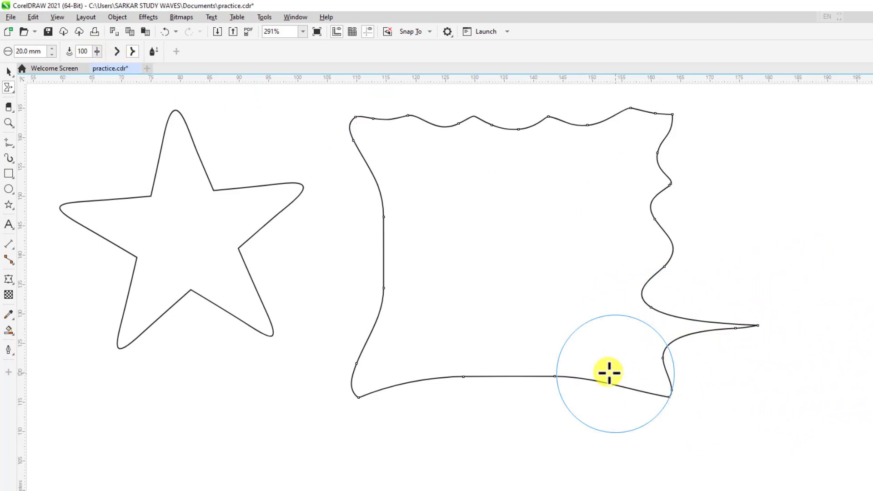
left_click_drag(545, 377, 527, 489)
left_click_drag(384, 291, 292, 272)
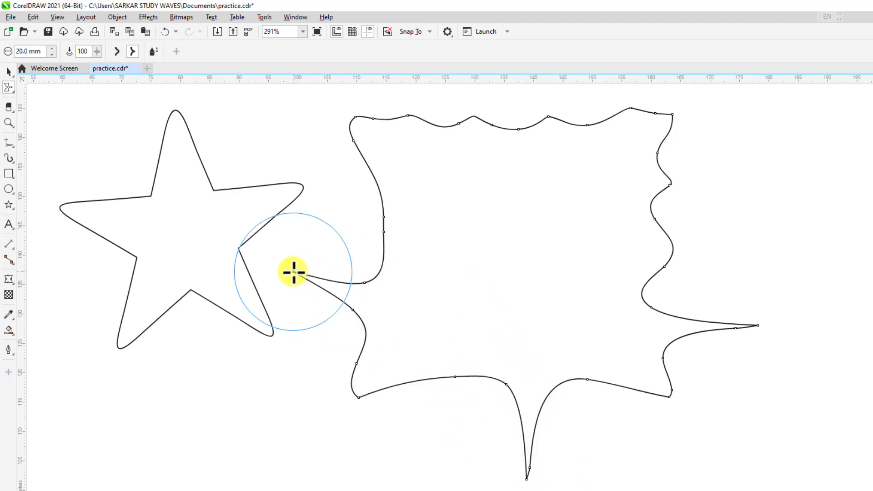
Step: Delete the smeared rectangle, leaving the star in place
scroll(456, 263, "down", 3)
scroll(491, 351, "up", 2)
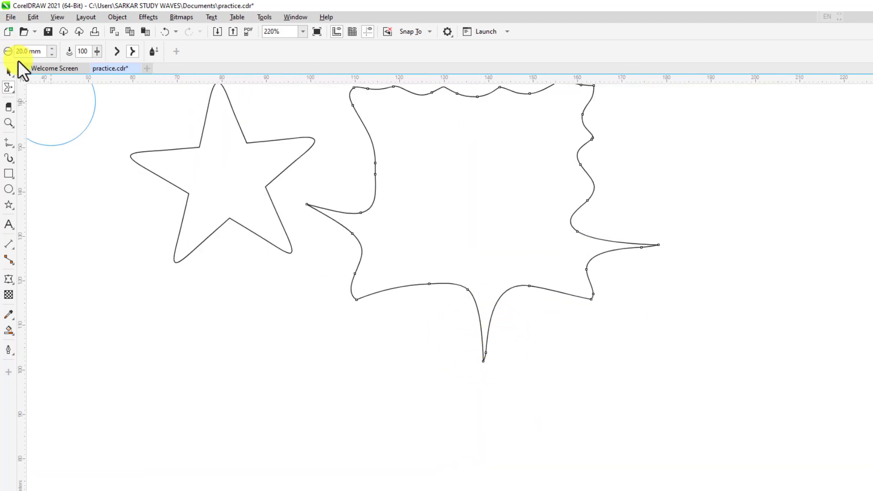
left_click(8, 72)
key("Delete")
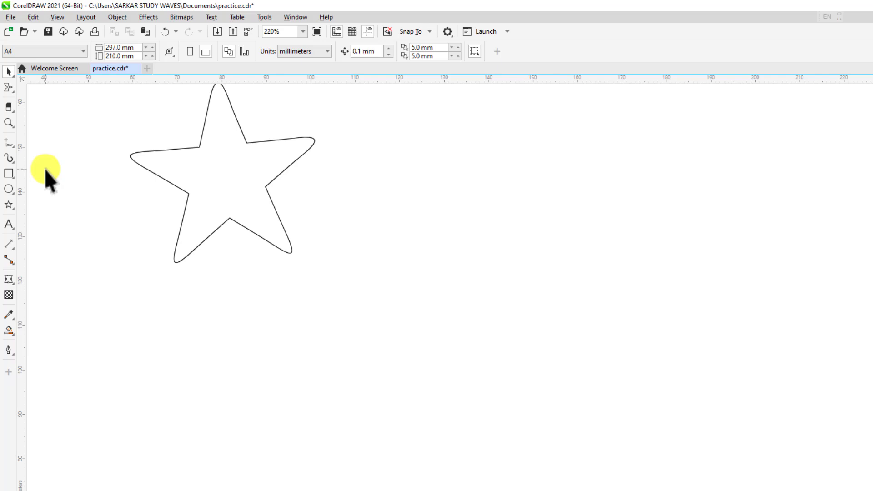
Step: Draw a circle about 23.7 mm in diameter to the right of the star and set its outline width to None
left_click(10, 193)
left_click(81, 188)
left_click_drag(443, 148, 550, 234)
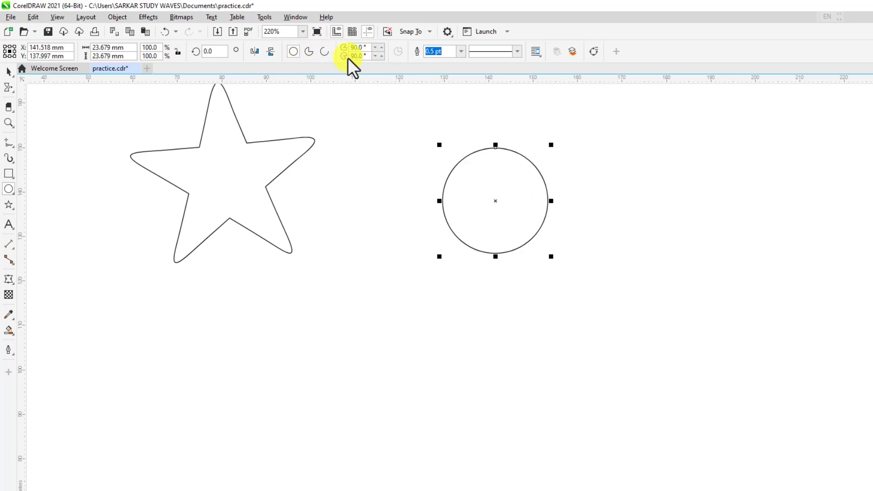
left_click(461, 51)
left_click(440, 59)
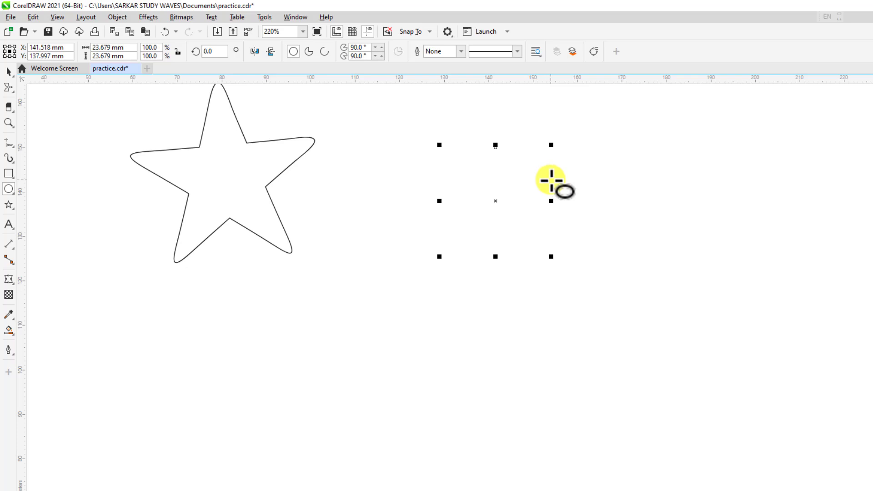
Step: Fill the circle red and add a pale yellow concentric copy about 15.5 mm in diameter inside it
left_click(8, 72)
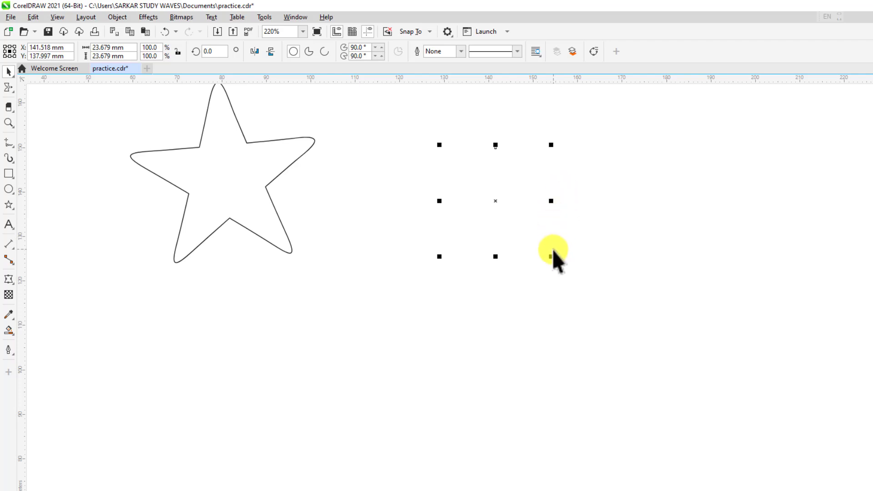
left_click_drag(550, 256, 531, 234)
key("ctrl+z")
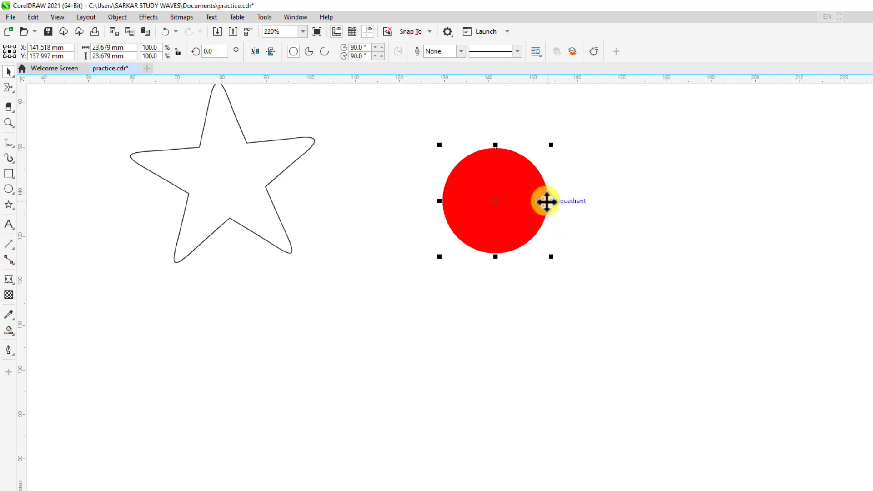
left_click_drag(550, 256, 532, 240)
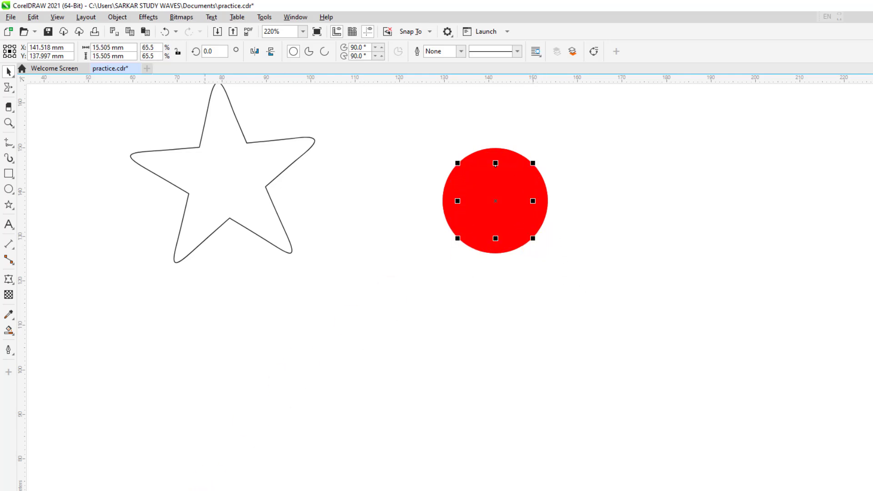
left_click(248, 468)
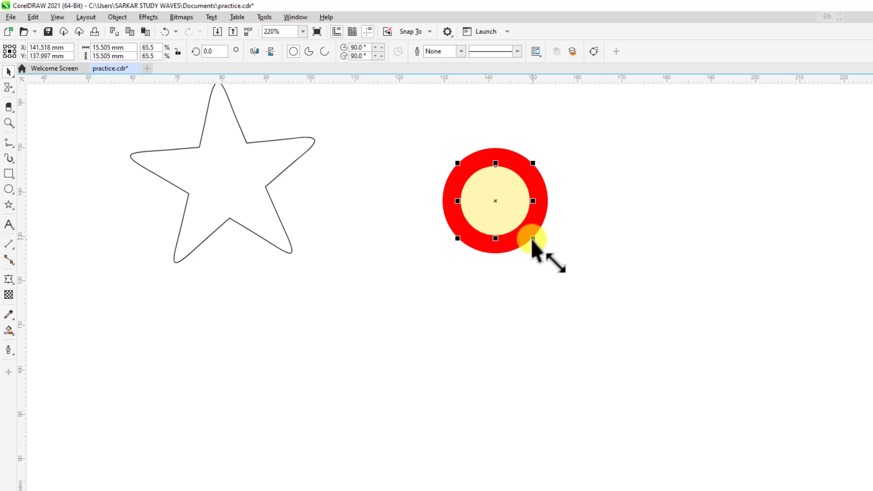
Step: Add another concentric copy about 7.8 mm in diameter inside the pale yellow circle and fill it white
left_click_drag(531, 238, 514, 224)
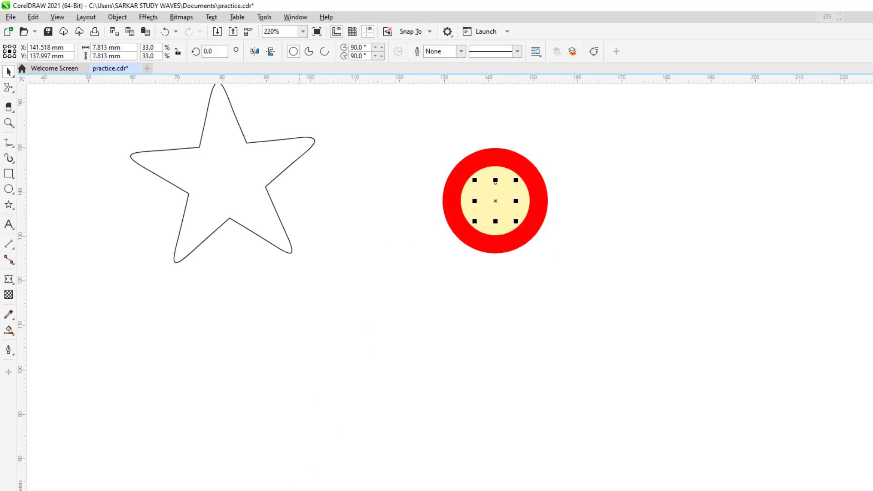
left_click(299, 490)
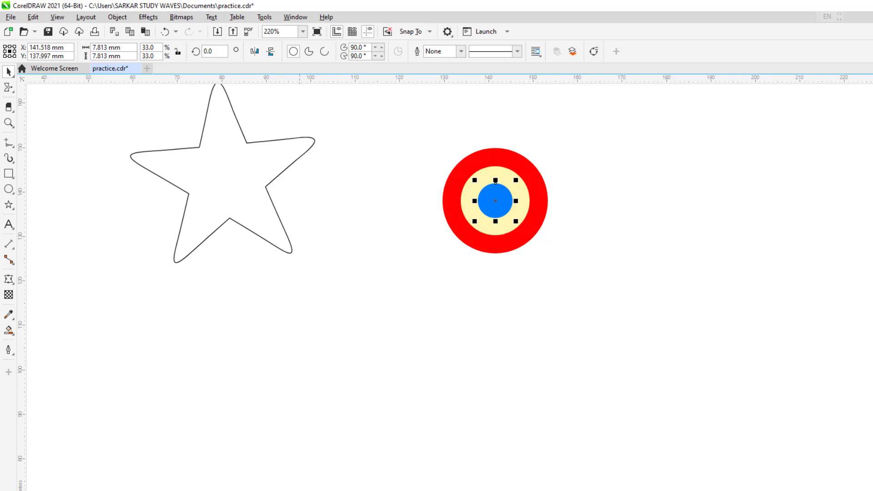
left_click(318, 490)
scroll(571, 138, "up", 3)
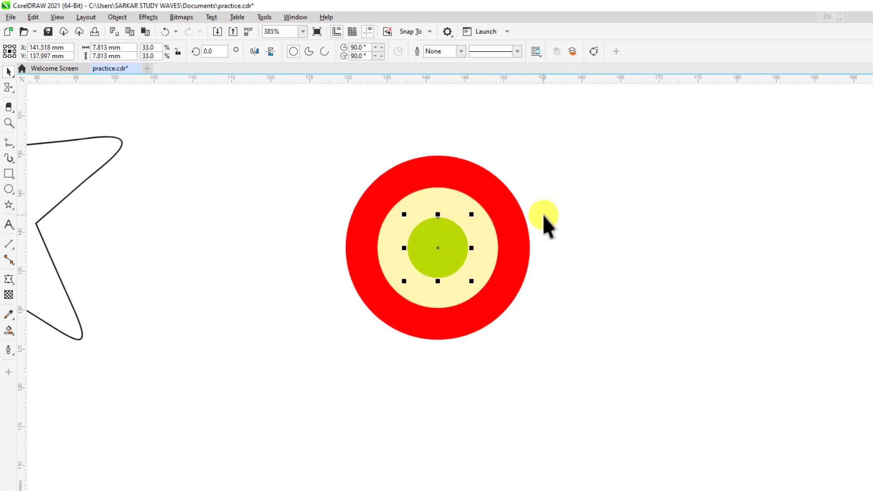
left_click(273, 490)
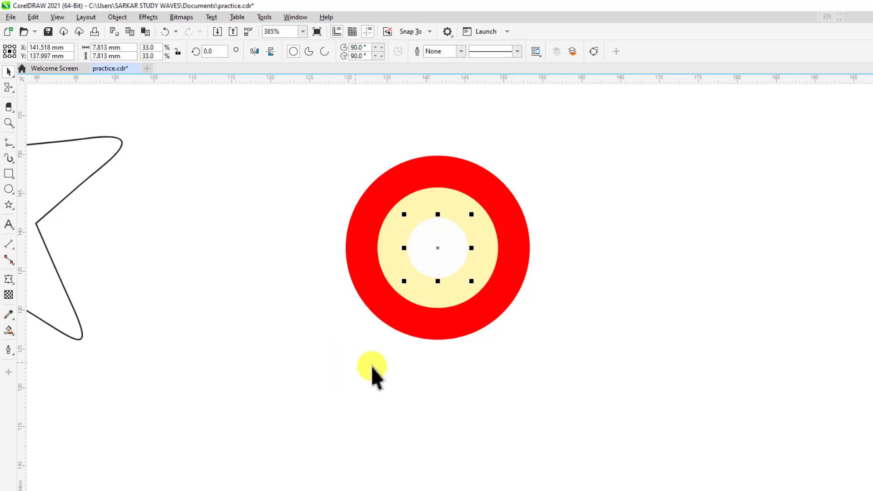
Step: Activate the Smear tool with the smooth smear style and set the nib size to 15 mm
left_click(10, 86)
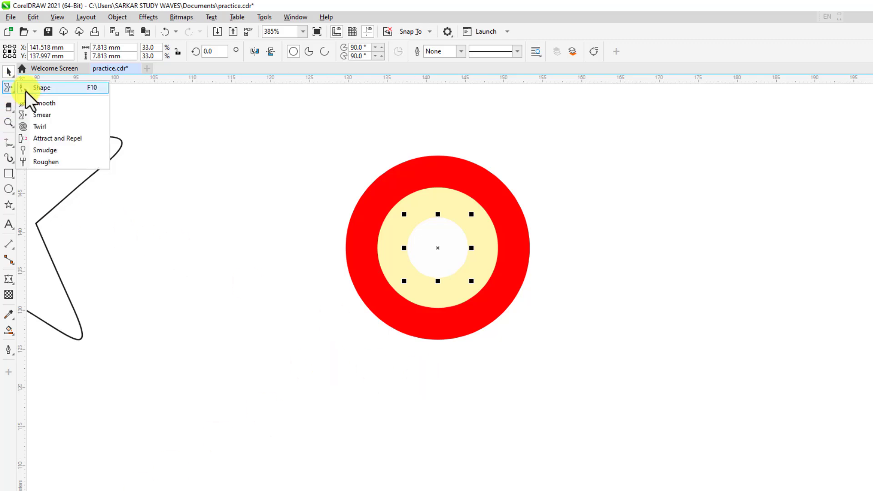
left_click(38, 115)
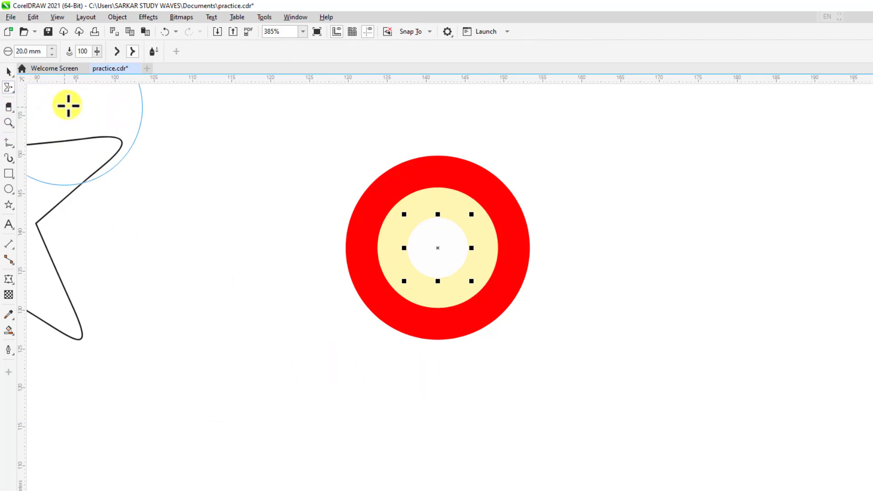
left_click(116, 52)
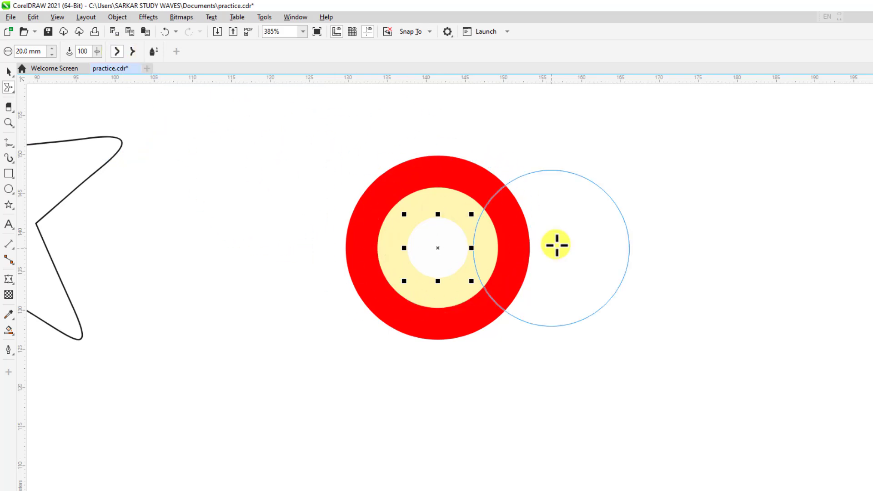
left_click(52, 56)
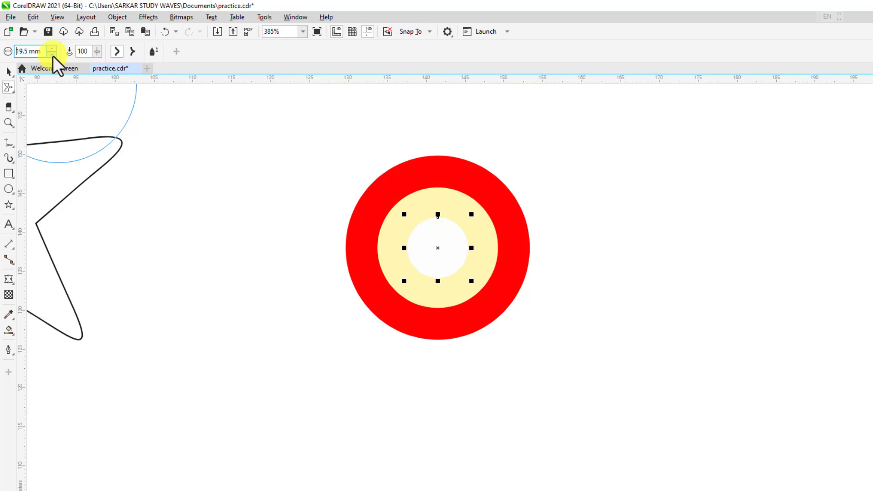
left_click(53, 55)
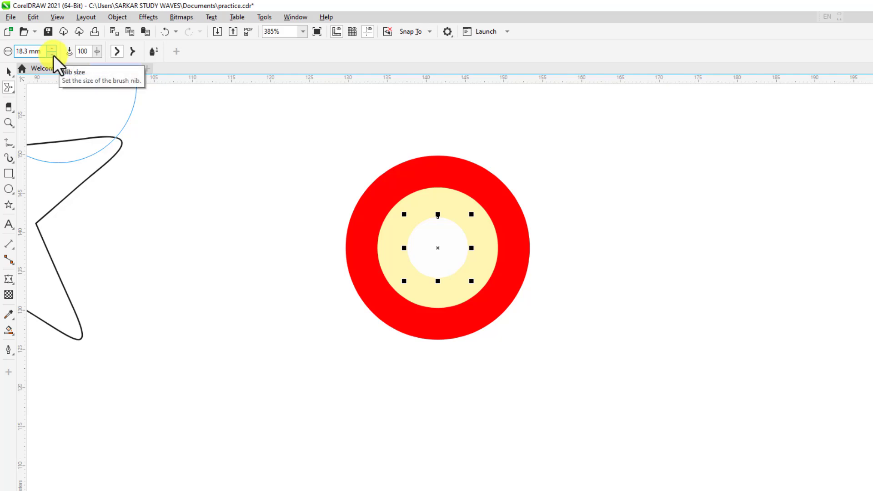
left_click(53, 55)
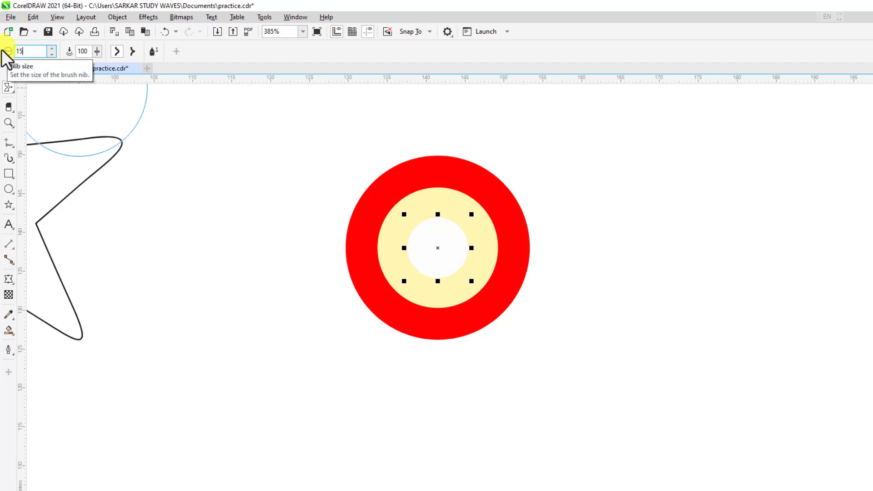
Step: Try smearing the white inner circle outward across the rings, and undo the smear
mouse_move(459, 240)
left_mouse_down()
mouse_move(486, 200)
mouse_move(553, 167)
mouse_move(633, 146)
mouse_move(769, 158)
left_mouse_up()
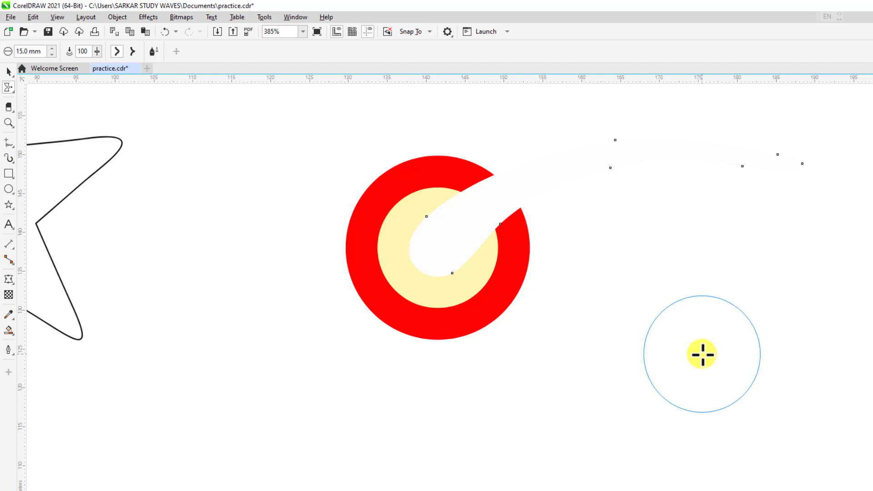
key("ctrl+z")
mouse_move(475, 311)
left_mouse_down()
mouse_move(493, 308)
mouse_move(360, 246)
left_mouse_up()
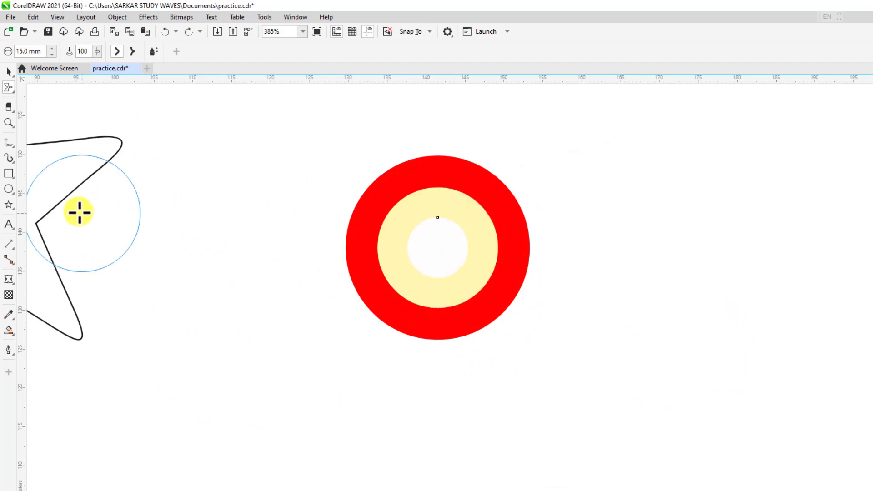
Step: Fill the inner circle blue and set the Smear tool's nib size to 10 mm
left_click(8, 73)
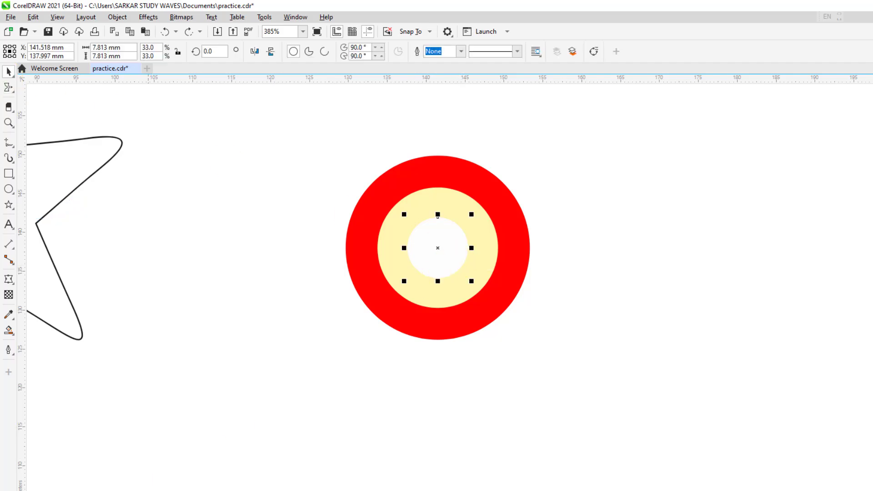
left_click(249, 489)
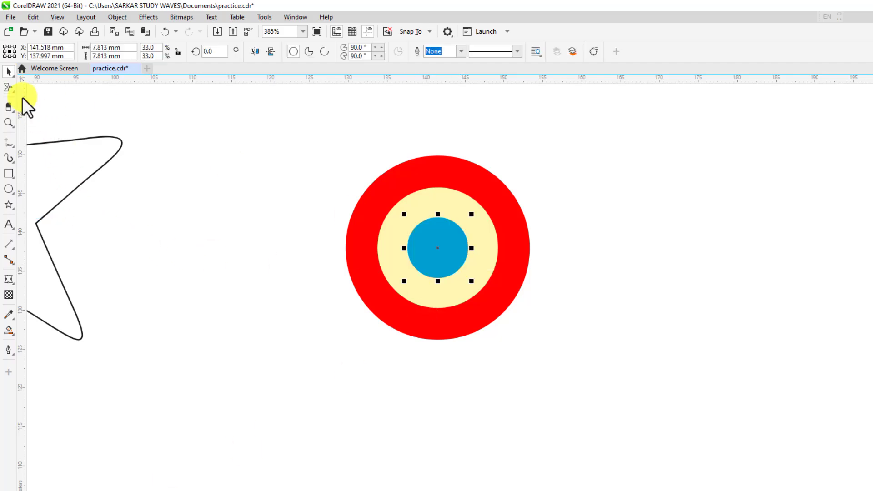
left_click(10, 87)
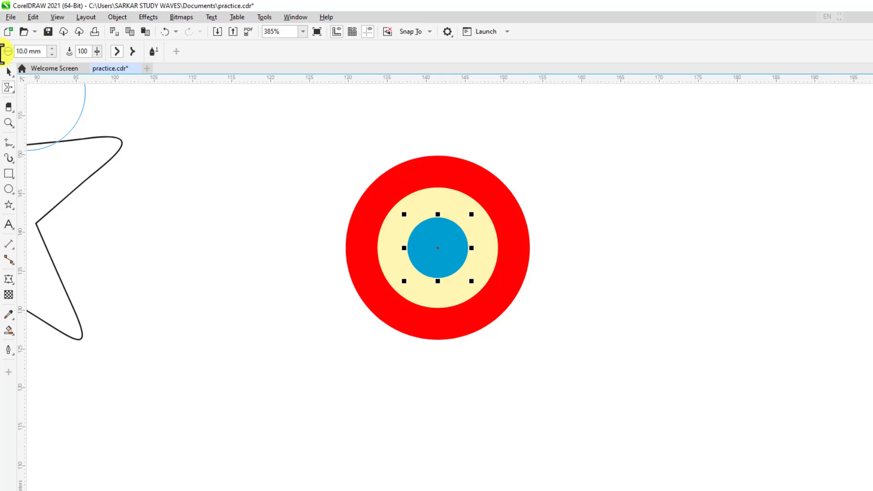
left_click(394, 150)
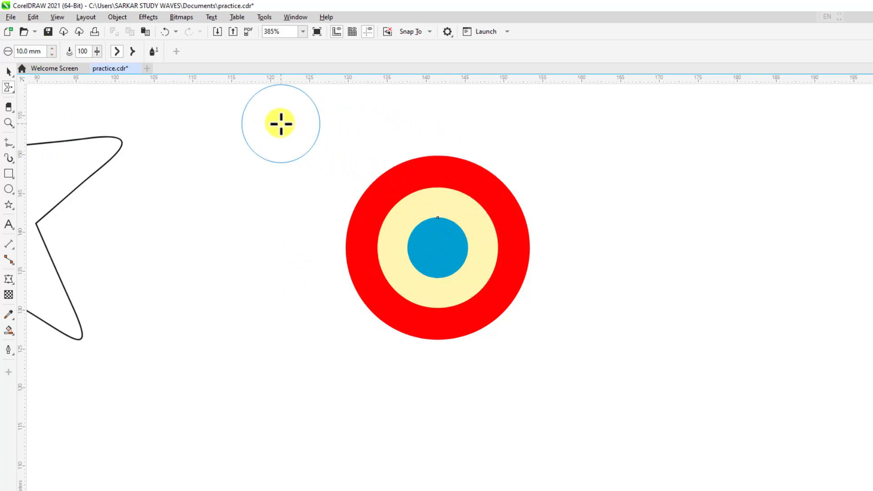
Step: Select the three concentric circles and group them
left_click(9, 71)
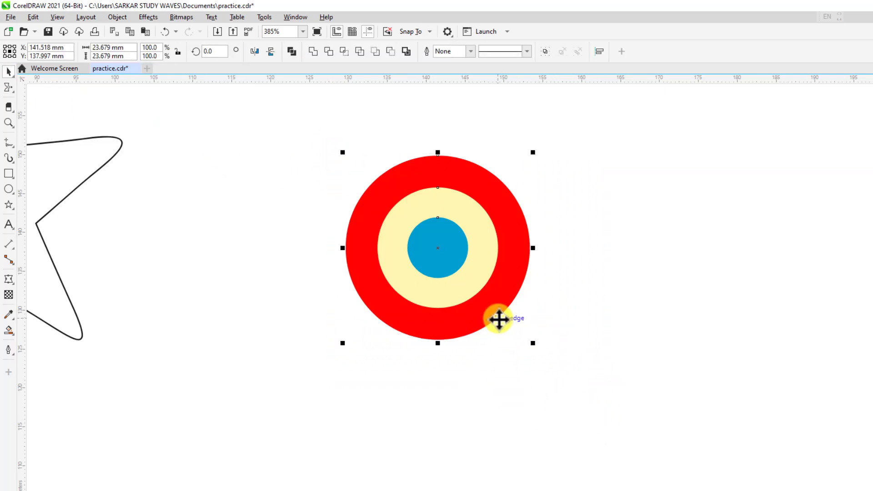
left_click(502, 316)
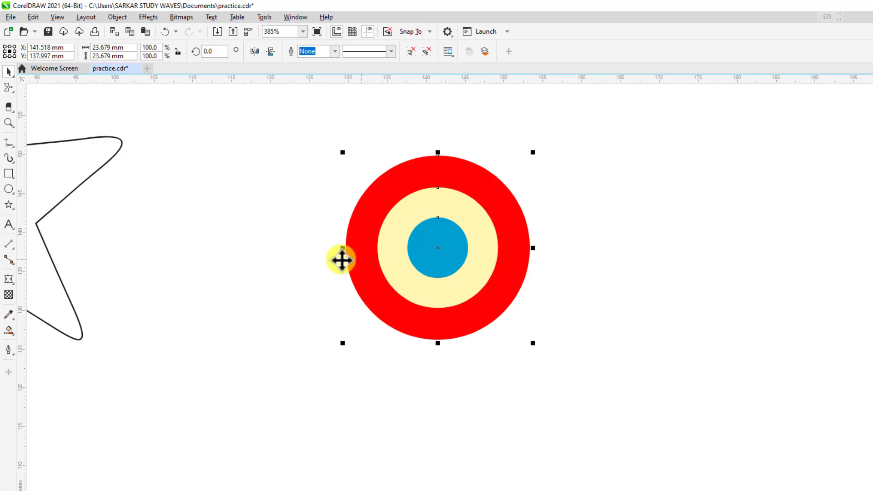
Step: Try smearing the grouped circles outward with the smooth smear style at a 10 mm nib and pressure 100, undoing each smear
left_click(6, 87)
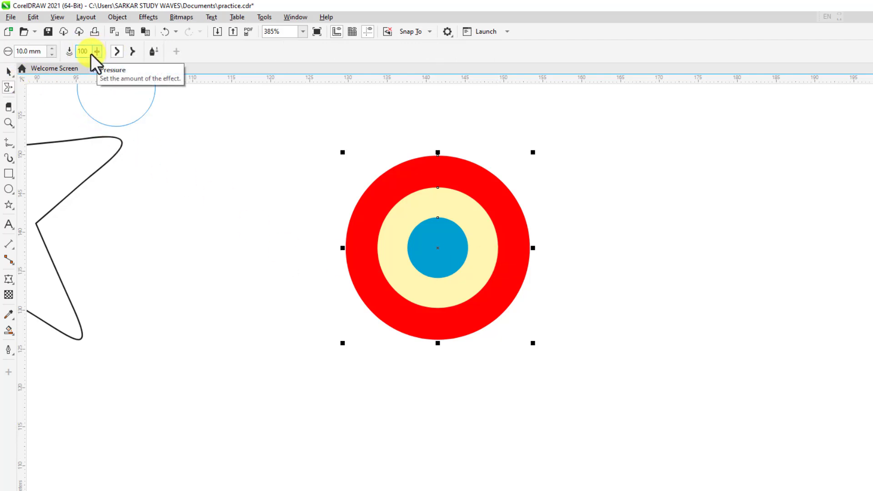
left_click(116, 51)
mouse_move(477, 189)
left_mouse_down()
mouse_move(455, 241)
mouse_move(524, 201)
mouse_move(592, 183)
mouse_move(704, 174)
left_mouse_up()
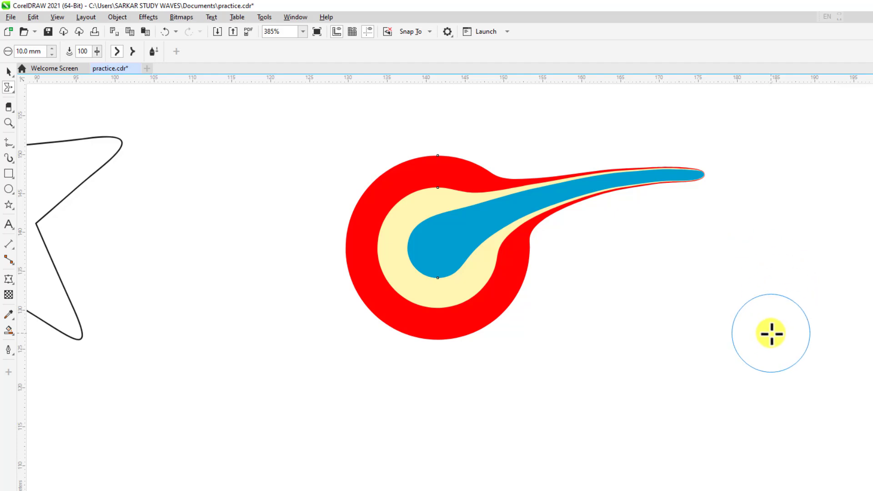
scroll(684, 230, "down", 1)
scroll(682, 214, "up", 2)
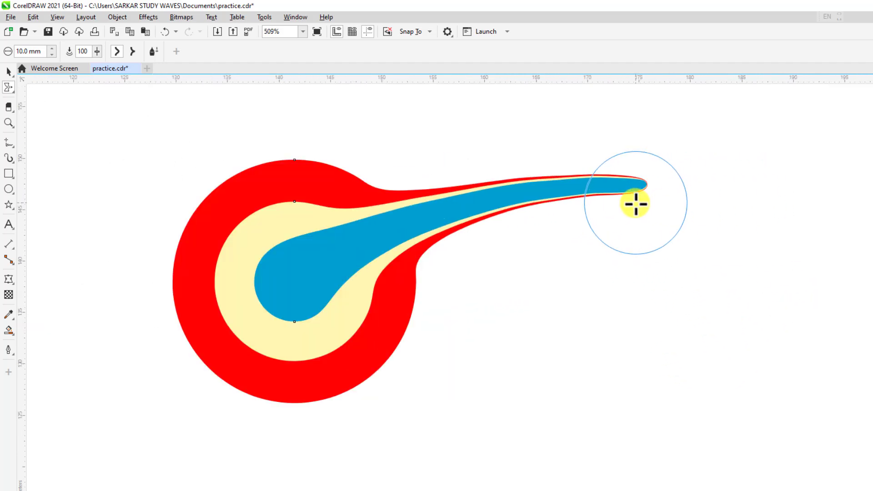
key("ctrl+z")
left_click_drag(312, 267, 866, 148)
key("ctrl+z")
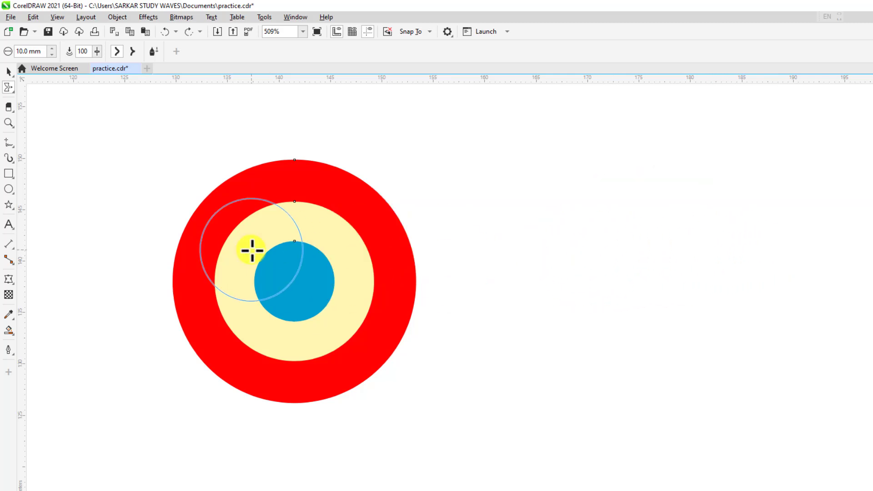
Step: Smear the grouped circles into sharp tails toward the right, lower right and upper left using the pointy smear style
left_click(133, 51)
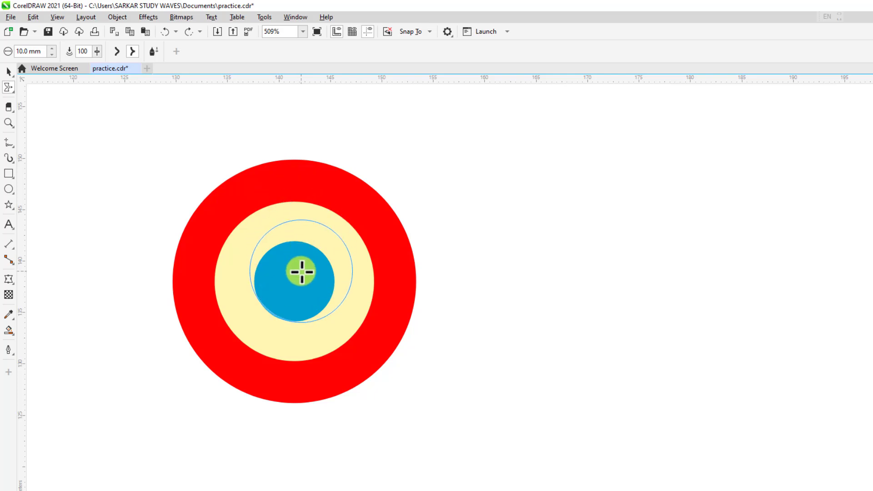
mouse_move(301, 271)
left_mouse_down()
mouse_move(363, 243)
mouse_move(461, 222)
mouse_move(643, 230)
left_mouse_up()
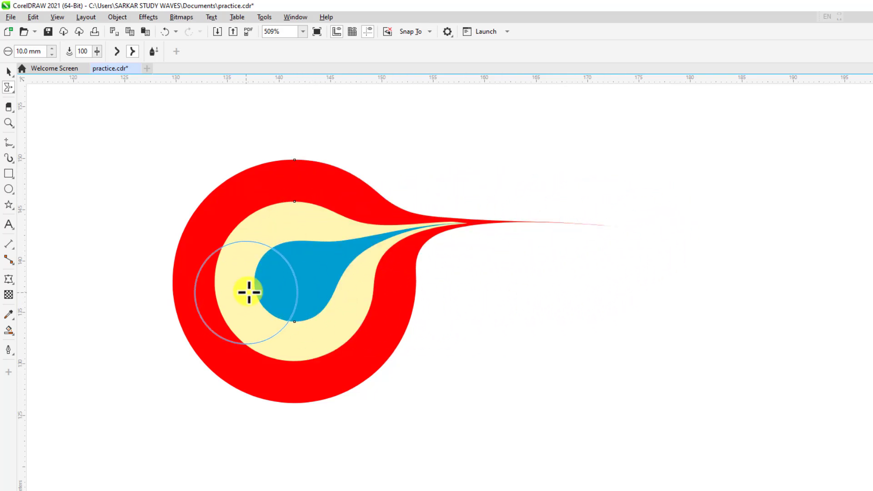
scroll(309, 298, "down", 2)
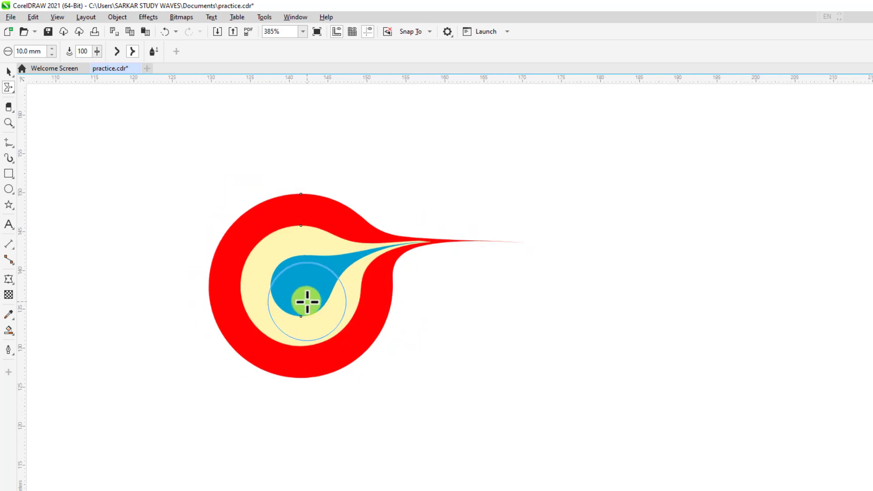
mouse_move(307, 301)
left_mouse_down()
mouse_move(394, 405)
mouse_move(414, 412)
left_mouse_up()
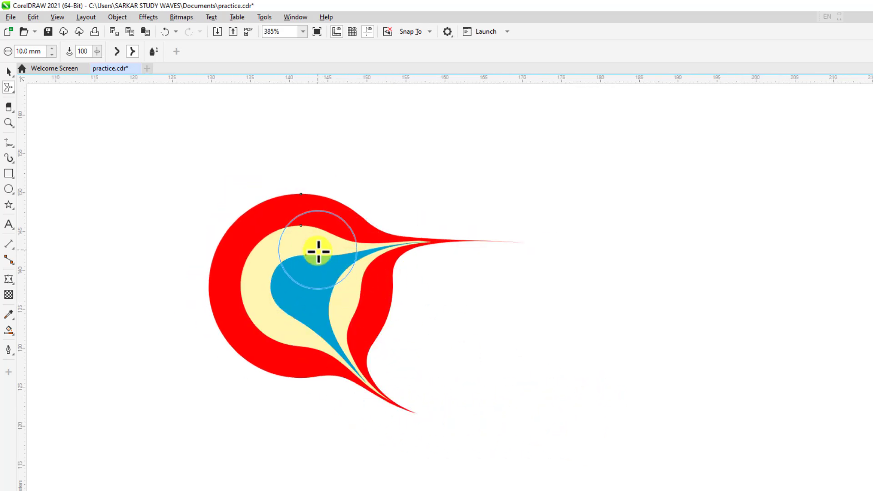
mouse_move(301, 267)
left_mouse_down()
mouse_move(215, 114)
mouse_move(169, 82)
left_mouse_up()
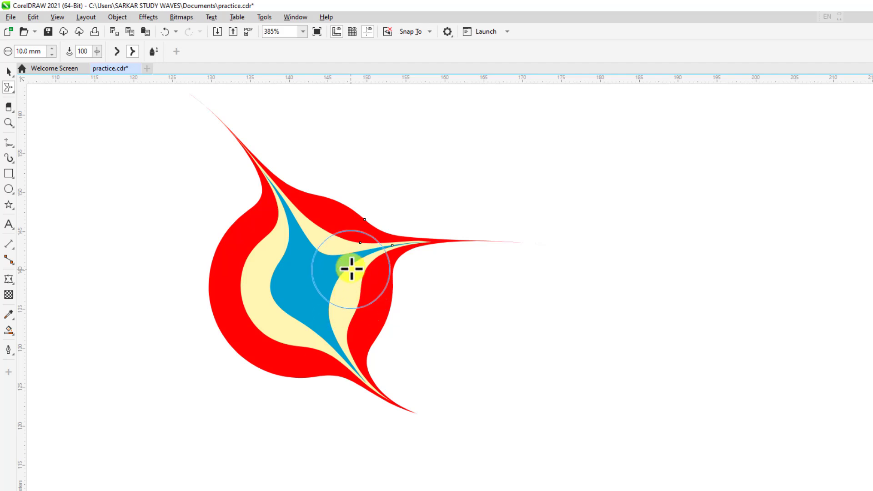
scroll(345, 277, "down", 4)
scroll(335, 288, "up", 3)
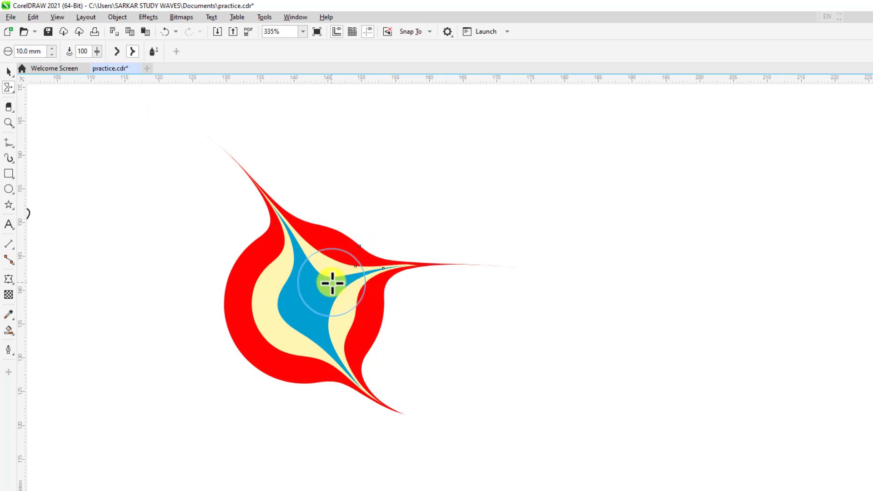
left_click_drag(332, 283, 308, 279)
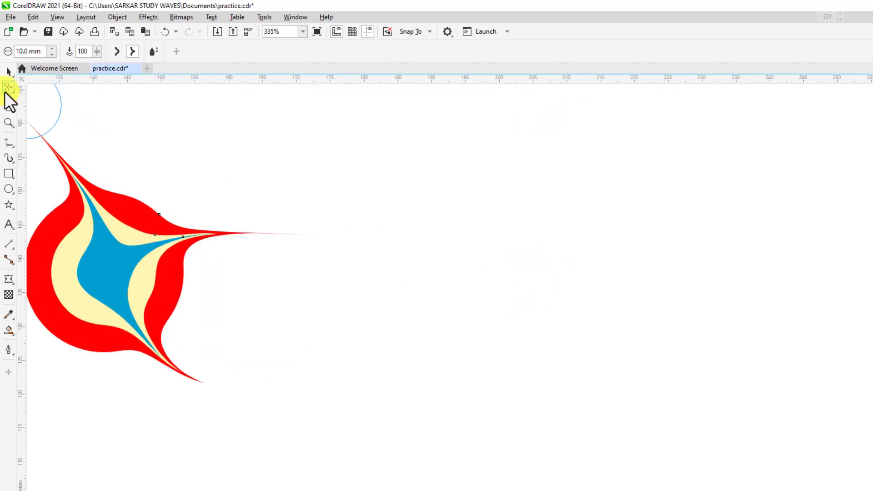
Step: Draw a narrow vertical rounded rectangle about 2.3 mm wide and 46.9 mm high, with a pale yellow fill and hairline outline
left_click(8, 90)
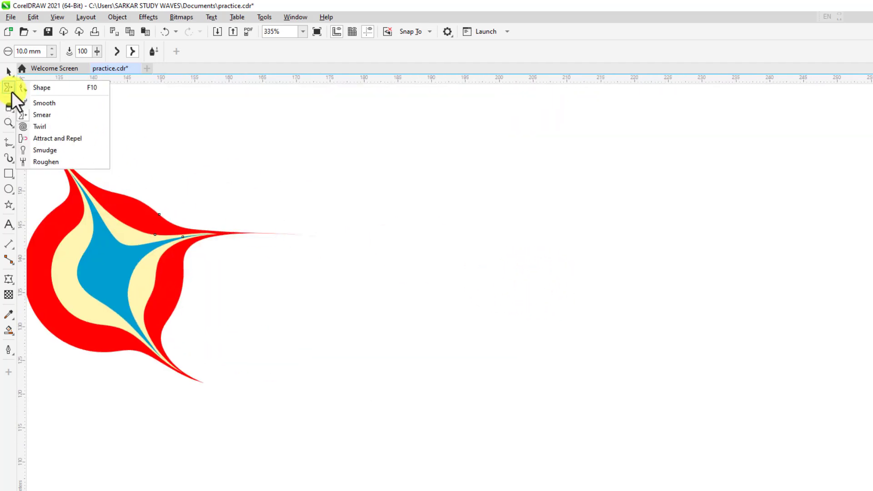
left_click(43, 129)
left_click(9, 173)
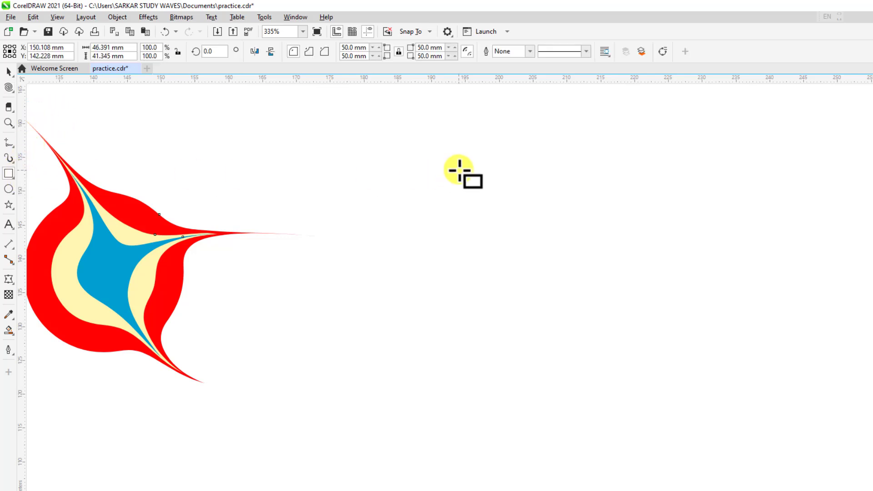
left_click_drag(443, 135, 456, 452)
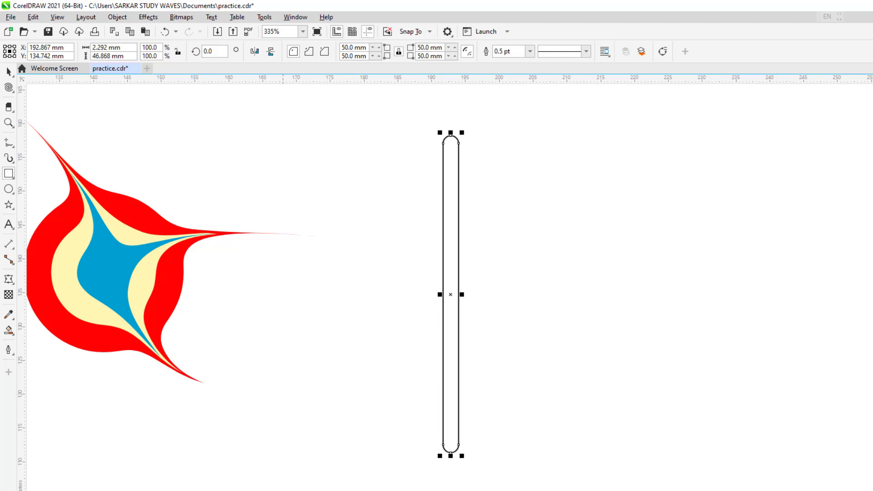
left_click(283, 490)
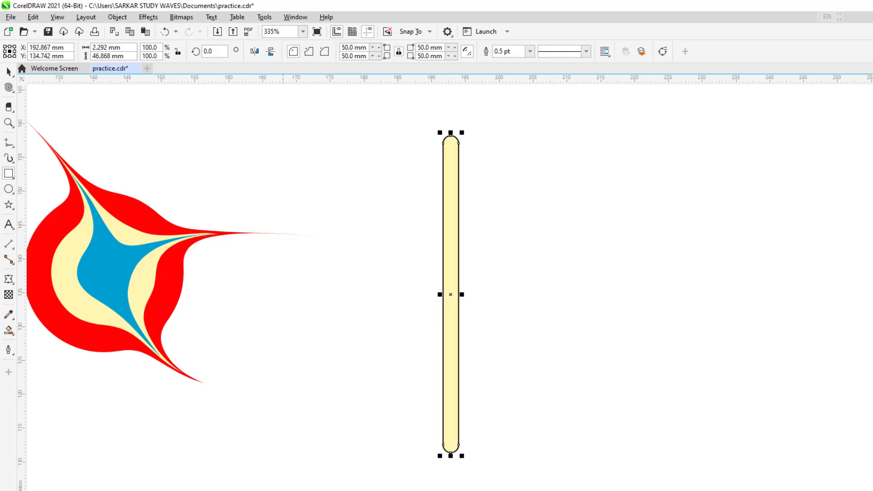
left_click(530, 51)
left_click(511, 69)
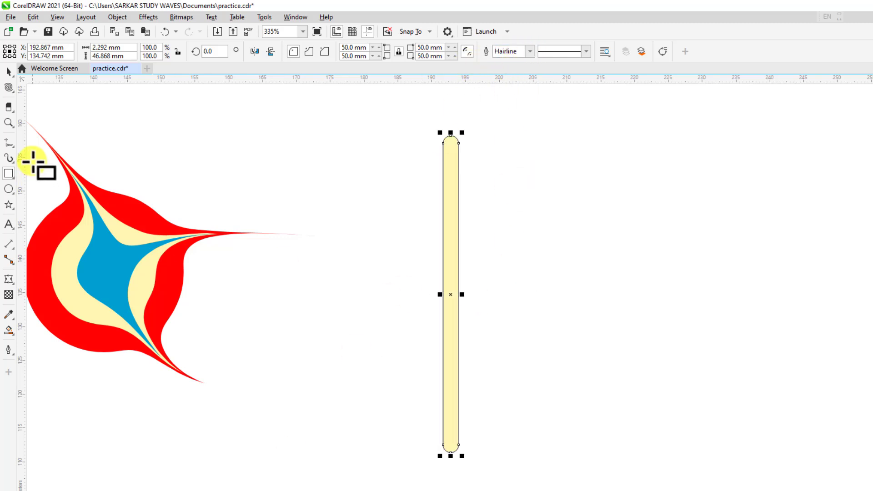
Step: Try a clockwise Twirl at the middle of the narrow rectangle with a 10 mm nib and rate 100, and undo it
left_click(13, 84)
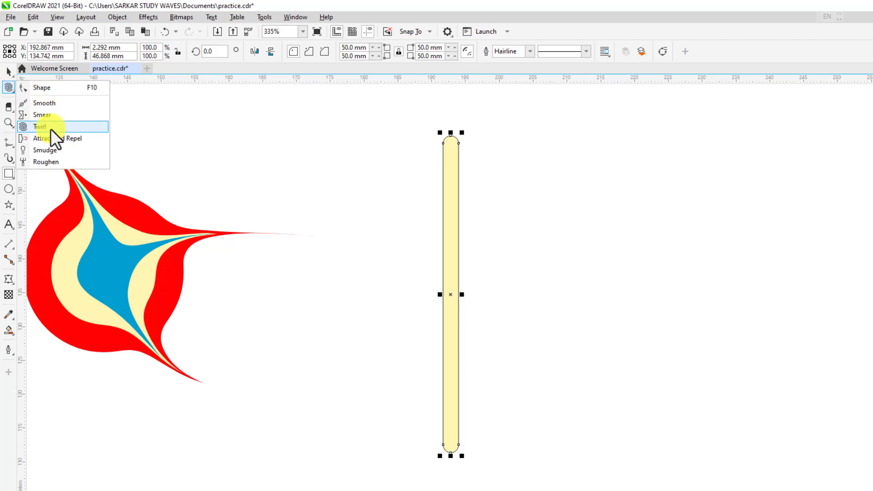
left_click(50, 129)
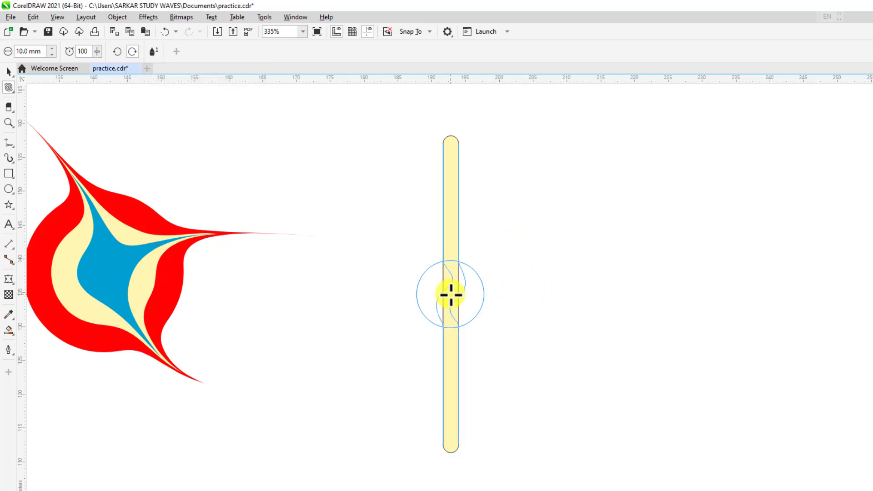
left_click_drag(450, 295, 450, 295)
scroll(493, 309, "up", 3)
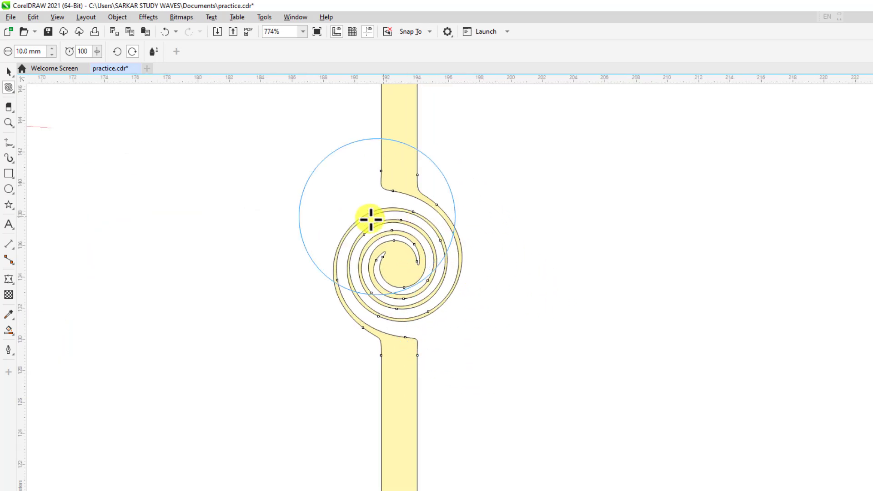
scroll(415, 286, "down", 3)
scroll(415, 284, "up", 3)
scroll(421, 282, "down", 3)
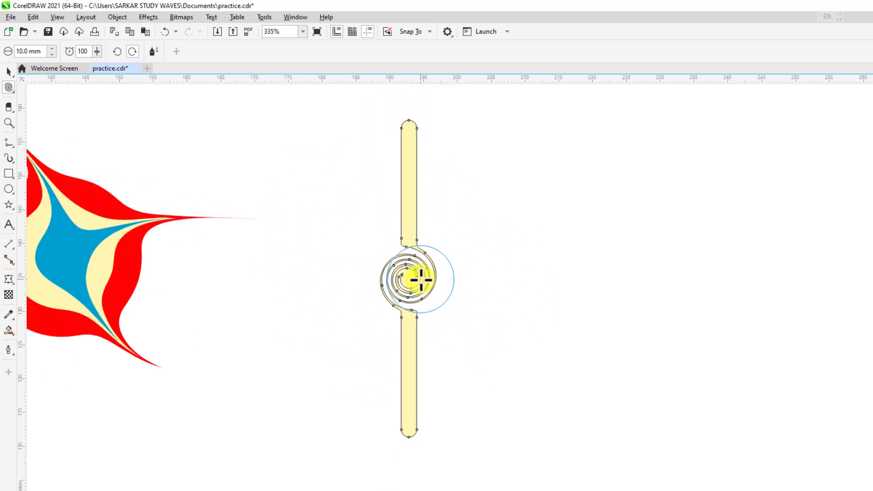
scroll(415, 268, "up", 2)
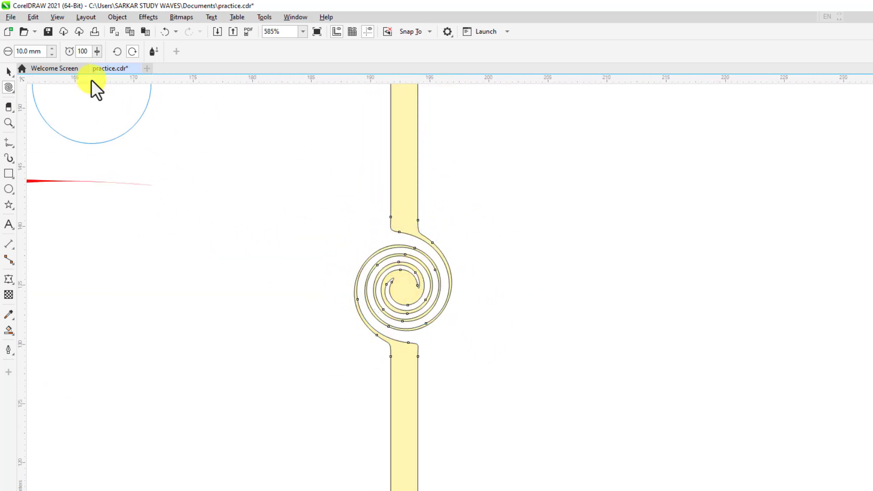
key("ctrl+z")
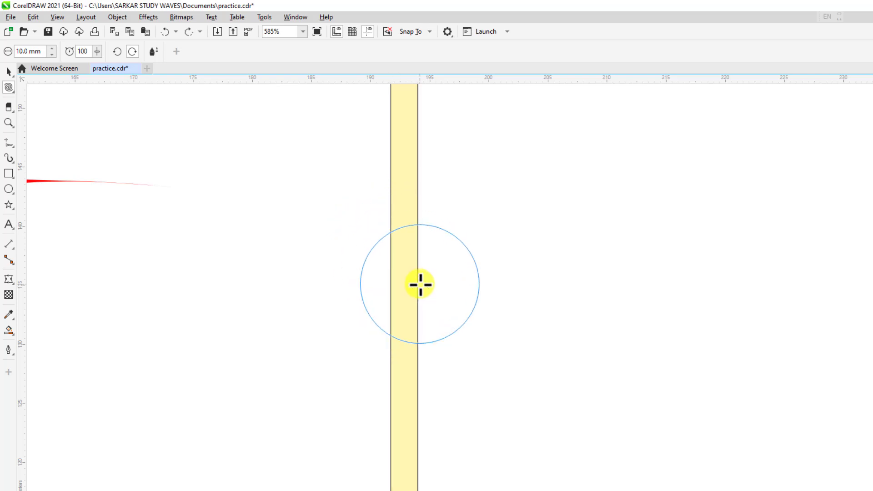
Step: Try a counterclockwise Twirl at the middle of the rectangle with the 10 mm nib, and undo it
scroll(416, 278, "down", 2)
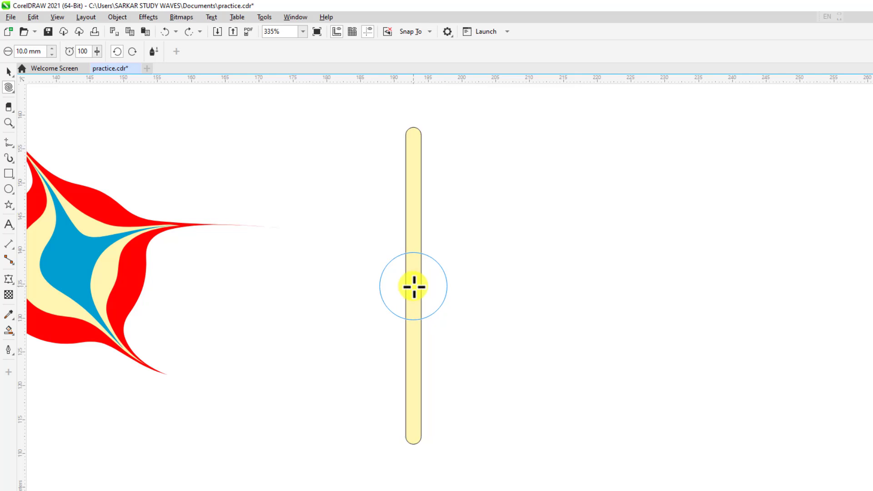
left_click_drag(411, 287, 412, 287)
scroll(444, 317, "up", 3)
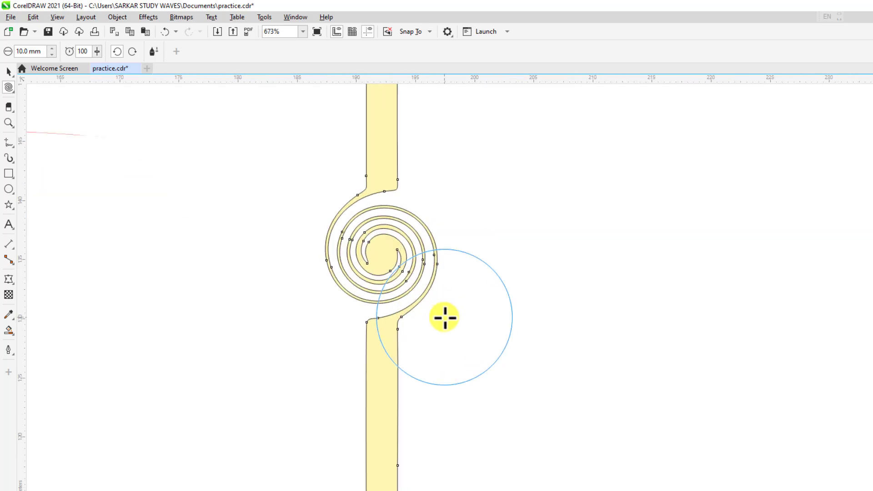
scroll(389, 255, "up", 1)
scroll(389, 255, "up", 1)
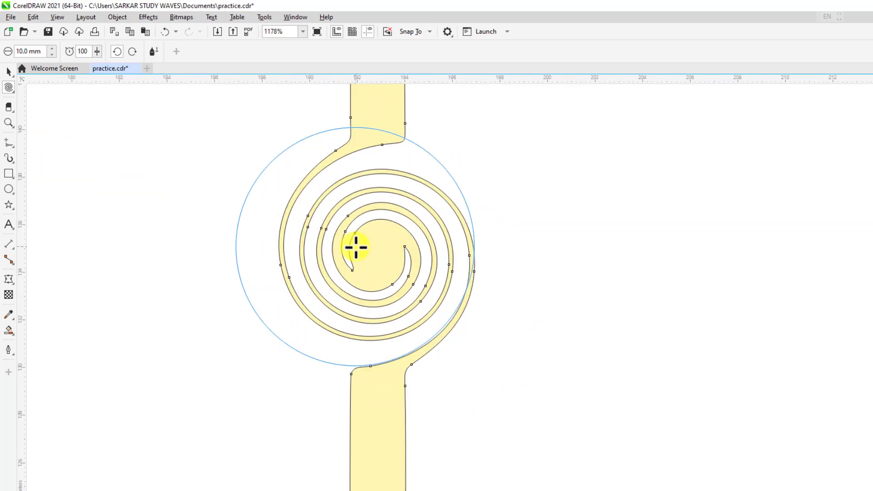
scroll(435, 290, "down", 6)
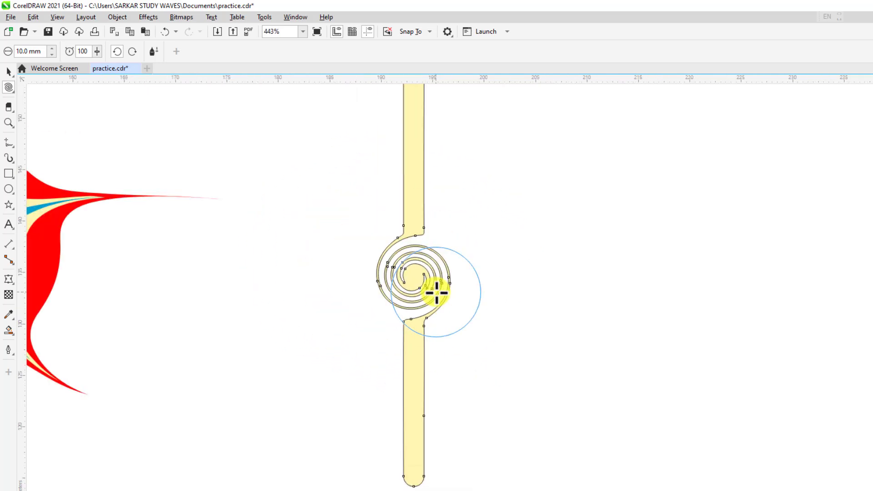
key("ctrl+z")
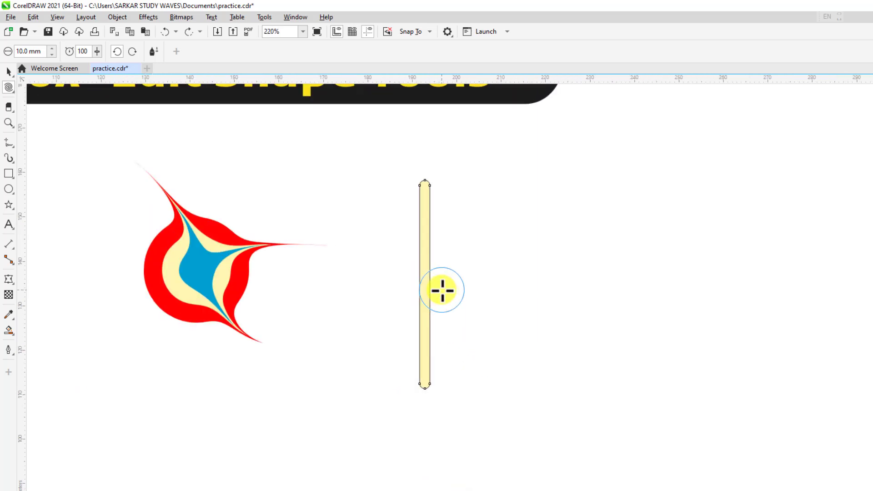
Step: Resize the rectangle to about 1.1 mm wide and 52.9 mm high
left_click(6, 73)
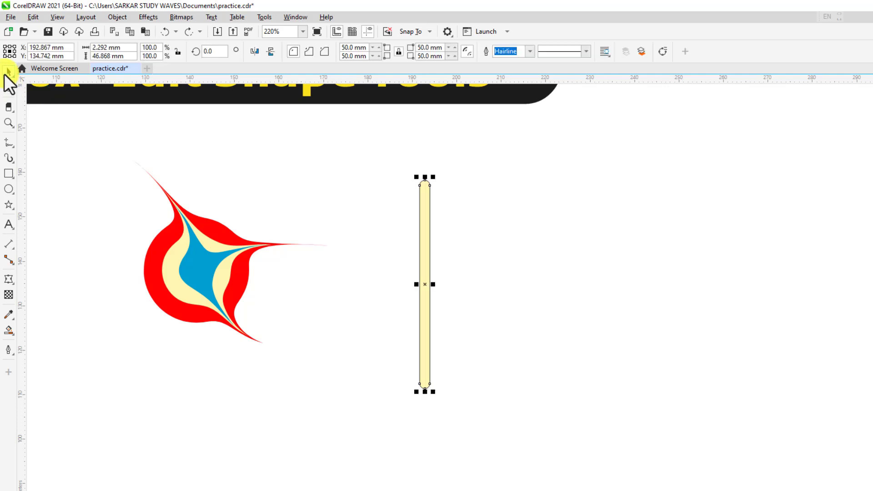
left_click_drag(433, 393, 426, 253)
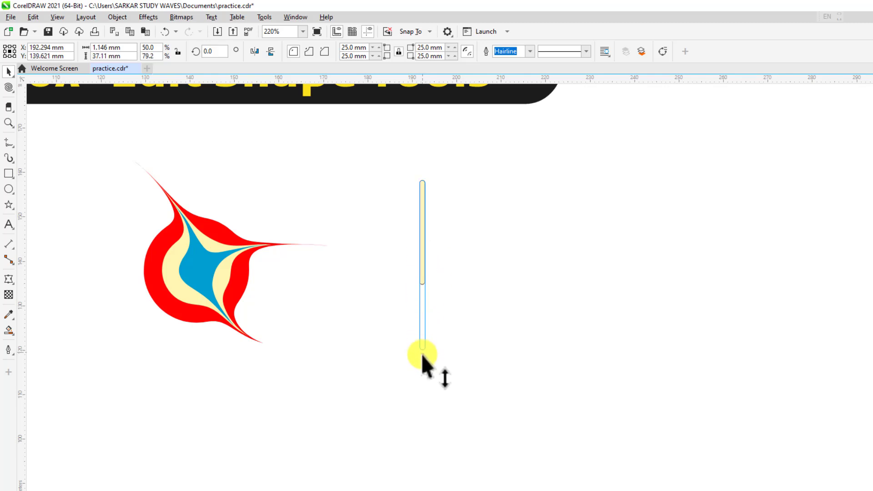
left_click_drag(421, 353, 421, 419)
scroll(430, 294, "up", 2)
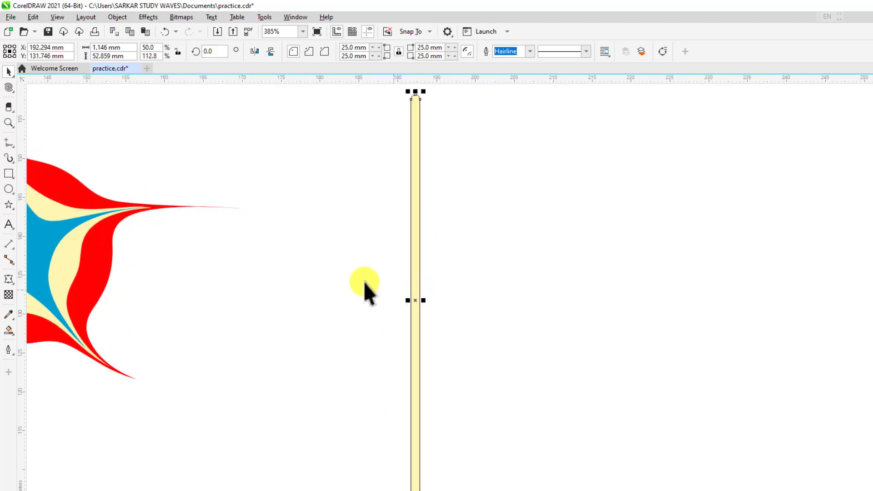
Step: Twirl the middle of the thinner rectangle counterclockwise into a spiral with the 10 mm nib and rate 100
left_click(9, 87)
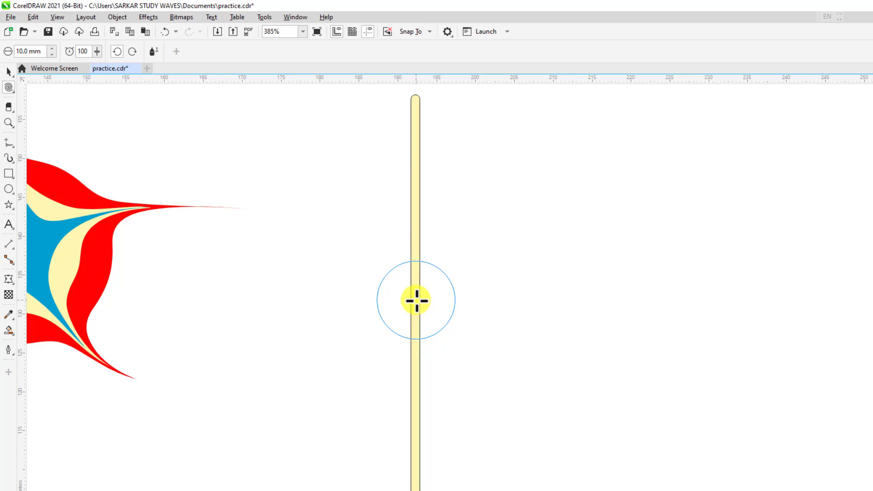
left_click_drag(417, 301, 416, 300)
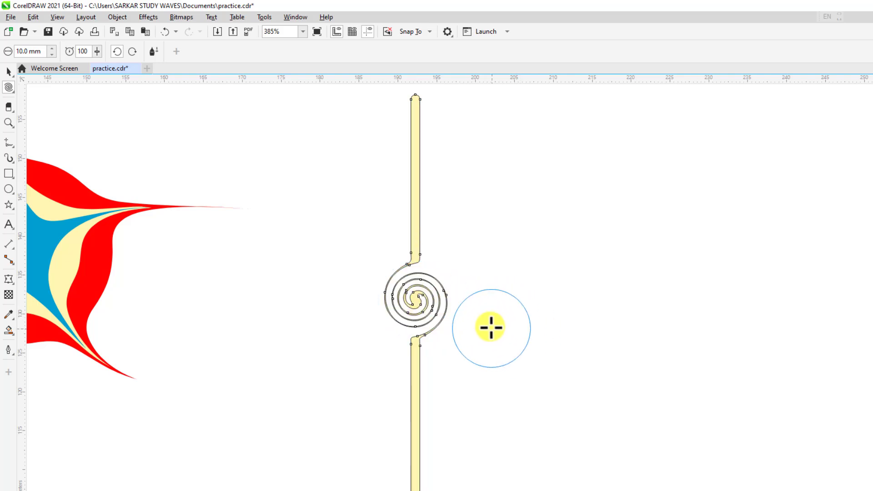
Step: Create a copy of the twirled bar rotated about 270 degrees around its centre, forming a cross with the original
left_click(8, 71)
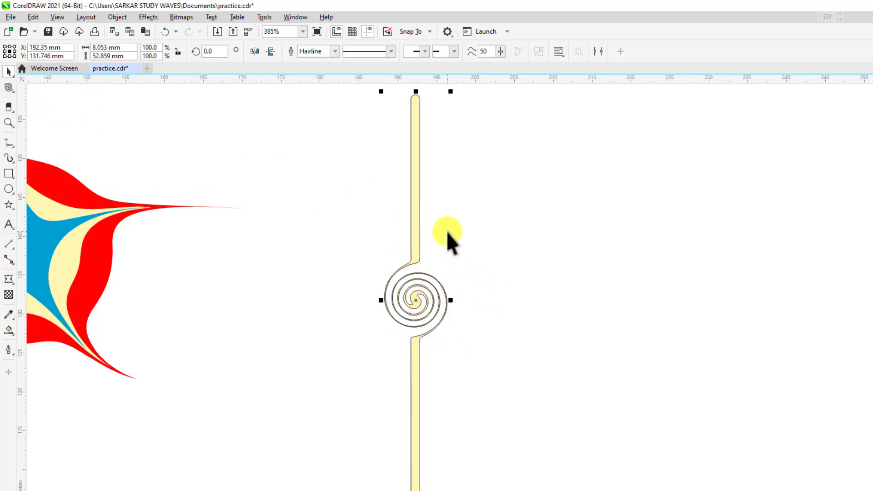
scroll(430, 242, "down", 1)
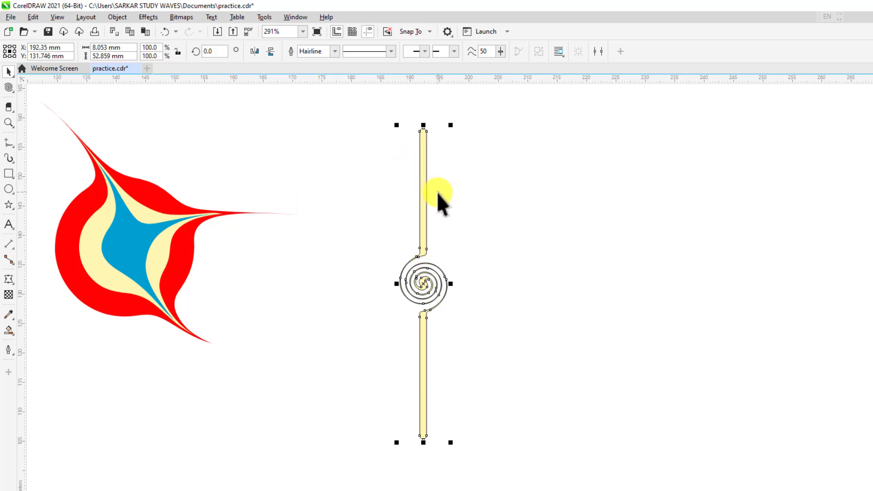
left_click(426, 207)
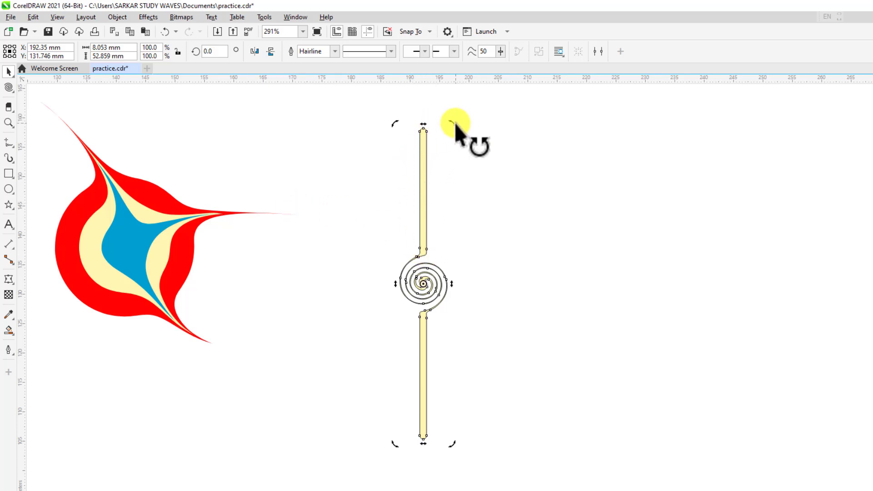
left_click_drag(455, 124, 569, 309)
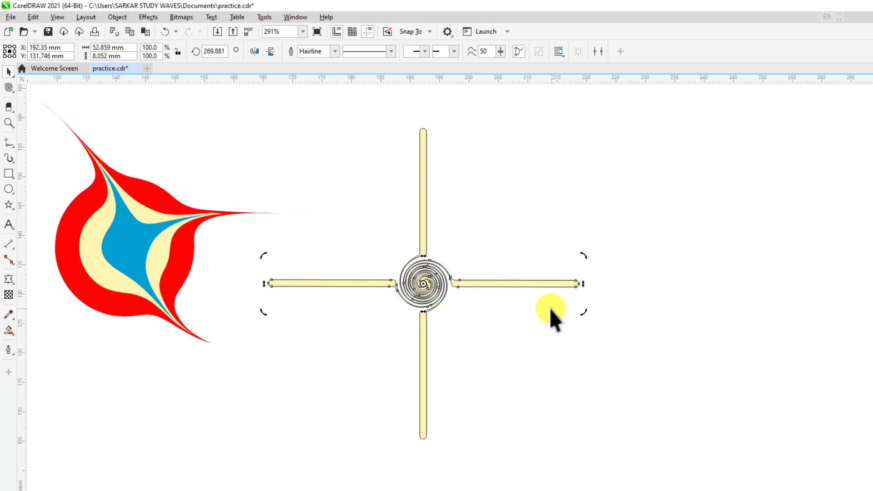
left_click(514, 331)
Step: Examine the overlapping spirals at the centre of the cross up close
scroll(464, 317, "up", 3)
scroll(373, 253, "up", 4)
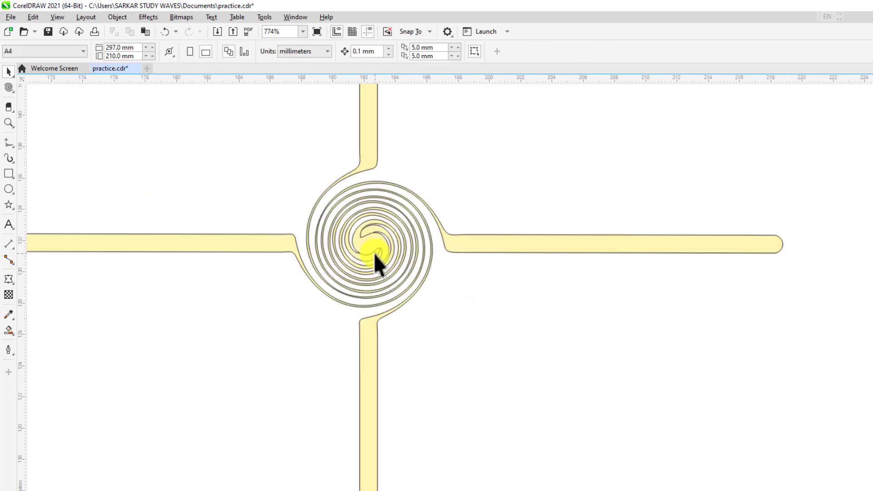
scroll(375, 245, "up", 1)
scroll(377, 249, "down", 6)
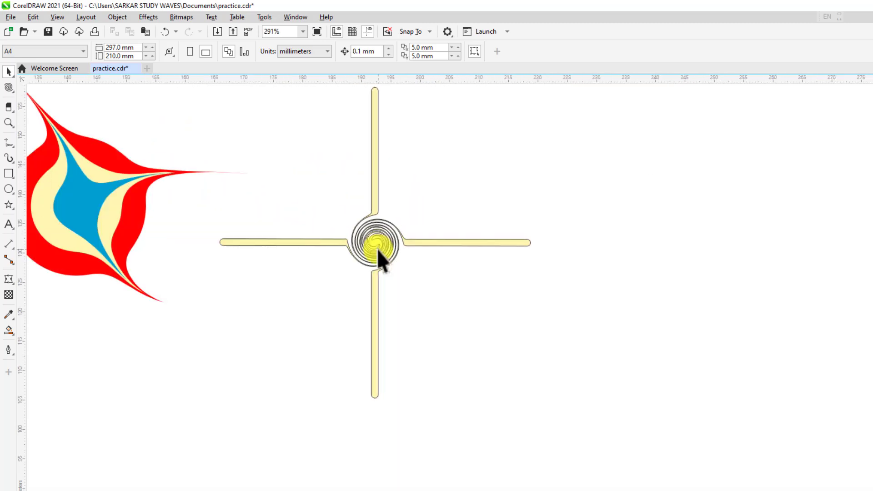
scroll(380, 251, "up", 5)
scroll(380, 250, "up", 1)
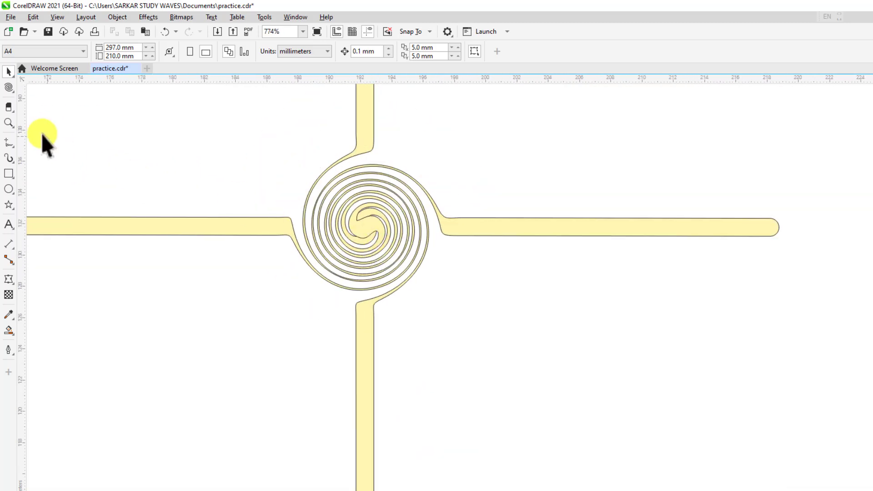
left_click(8, 88)
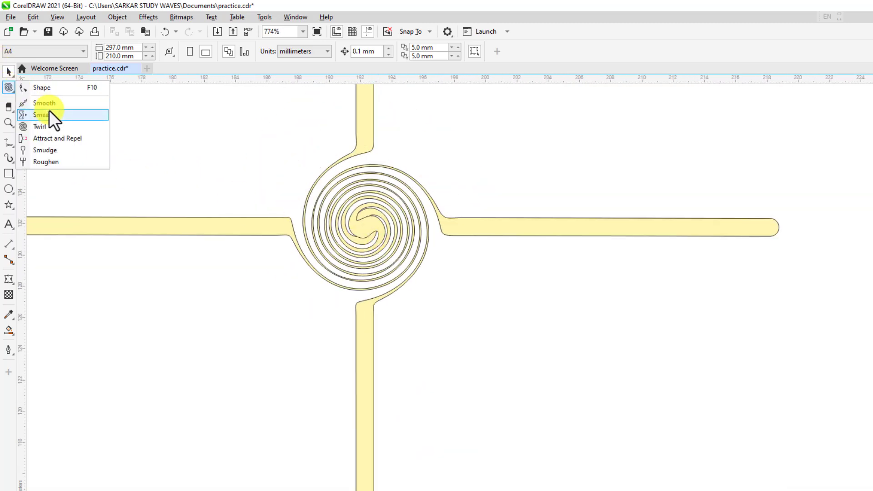
scroll(353, 340, "down", 11)
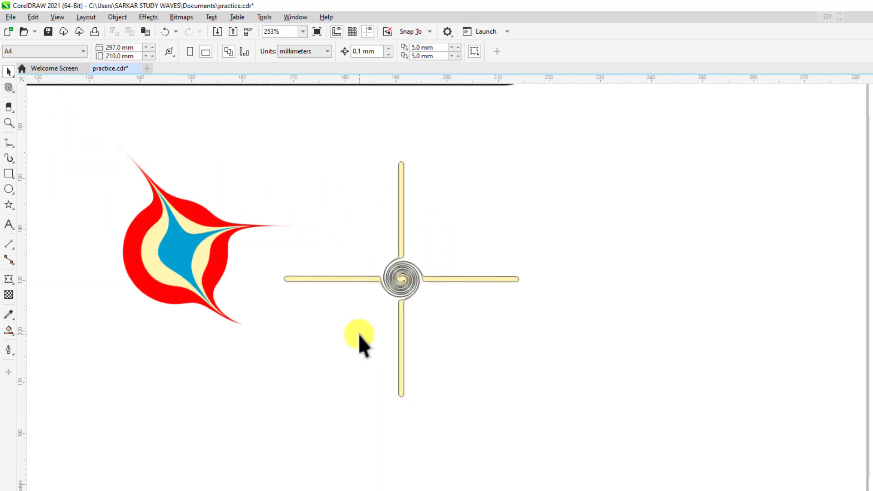
Step: Draw a golden-yellow rectangle with 0 mm corner radii beside the cross, about 43.4 mm wide and 34.7 mm high
left_click(8, 175)
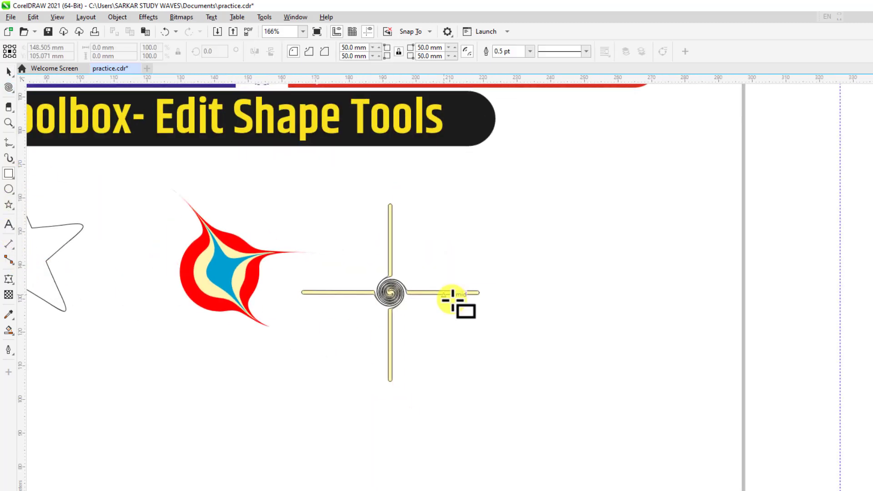
scroll(571, 293, "up", 5)
mouse_move(422, 150)
left_mouse_down()
mouse_move(533, 318)
mouse_move(662, 362)
mouse_move(680, 372)
mouse_move(681, 385)
left_mouse_up()
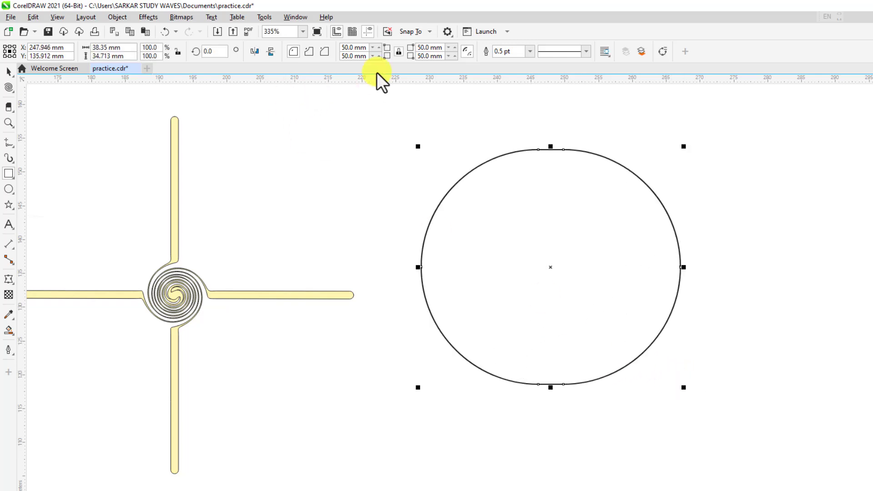
type("0")
key("Return")
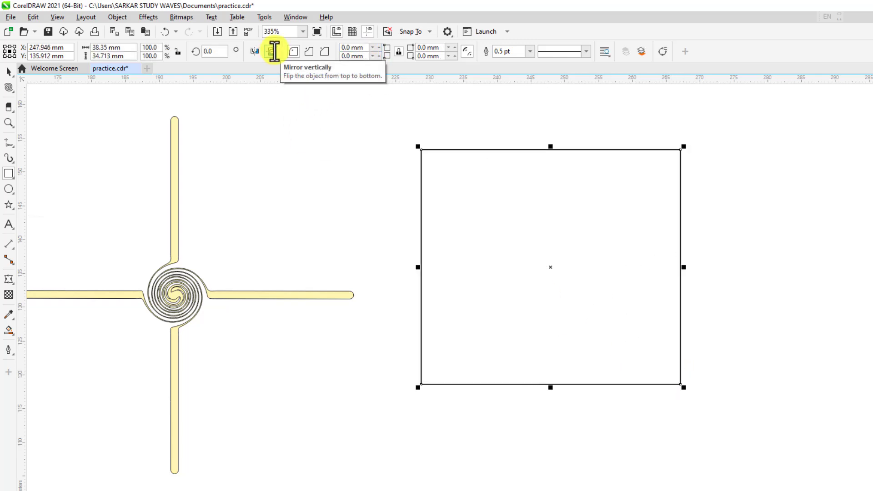
scroll(474, 116, "up", 1)
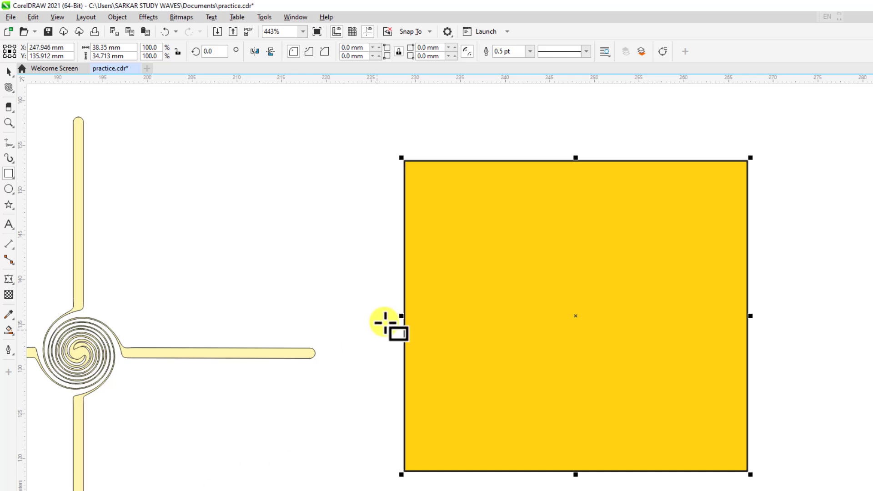
left_click_drag(402, 316, 358, 316)
Step: Twirl the middle of the yellow rectangle's upper and lower edges counterclockwise with a 10 mm nib and rate 100
left_click(10, 89)
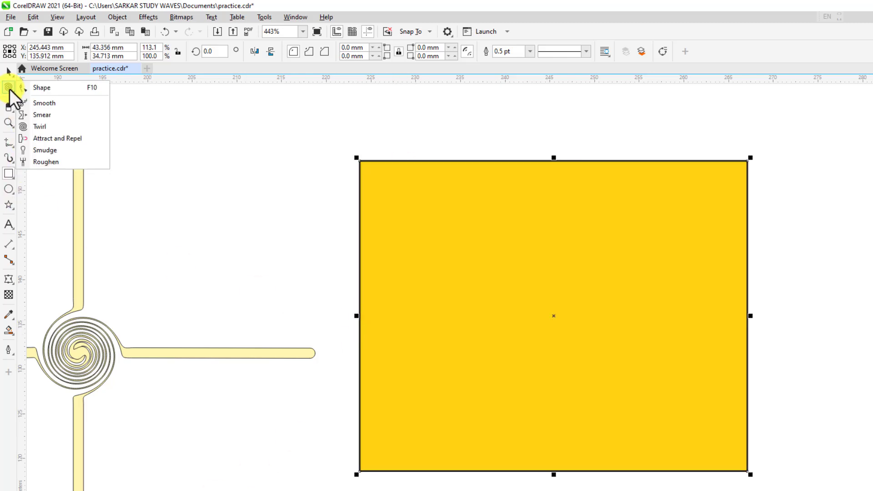
left_click(45, 124)
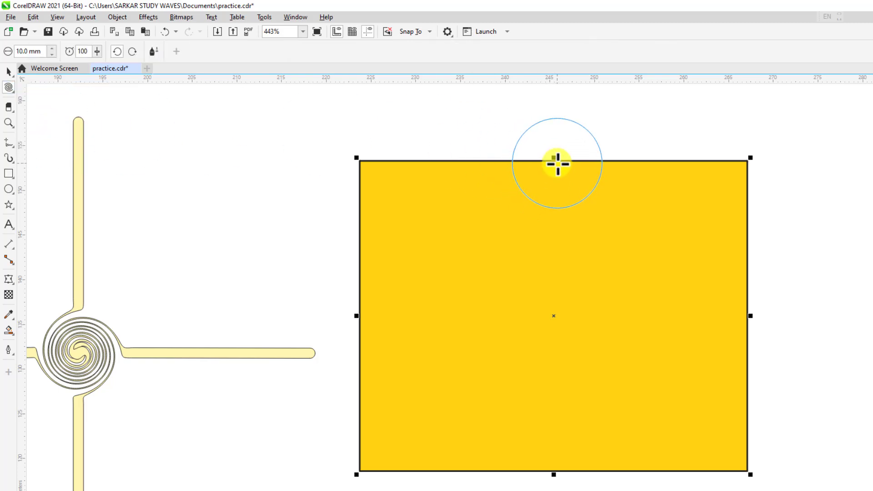
left_click_drag(555, 160, 554, 160)
scroll(572, 307, "down", 2)
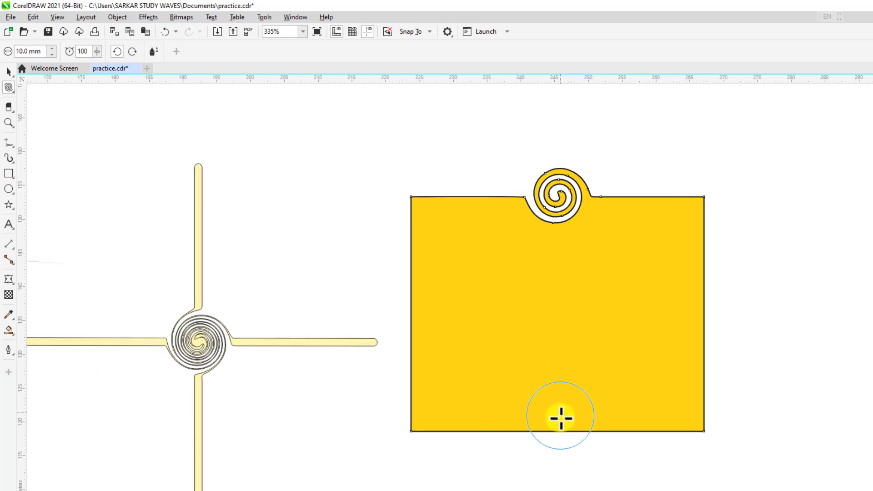
scroll(559, 416, "up", 3)
left_click_drag(565, 420, 562, 418)
scroll(561, 418, "down", 2)
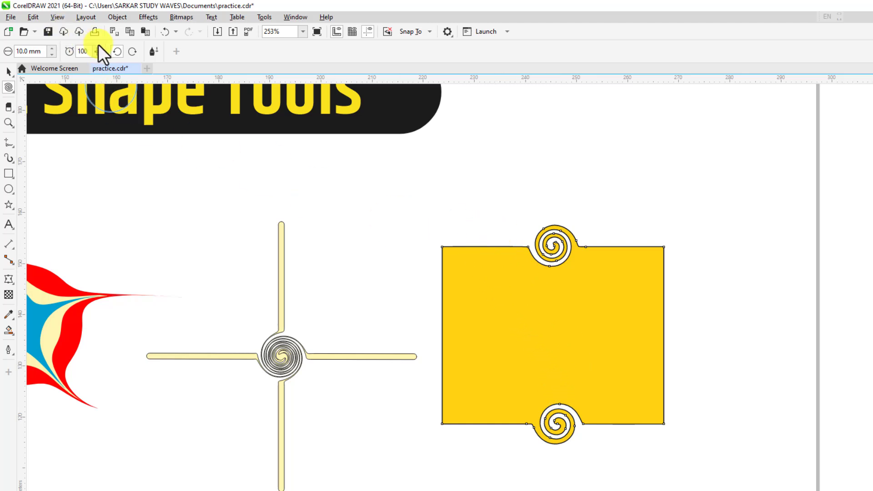
Step: Twirl the yellow rectangle's upper edge clockwise on both sides of its central spiral with the 10 mm nib
left_click(132, 52)
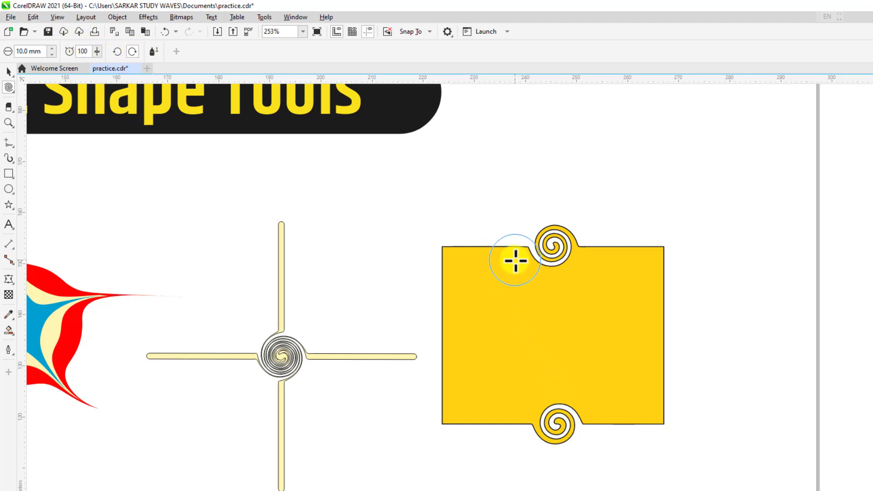
left_click(484, 248)
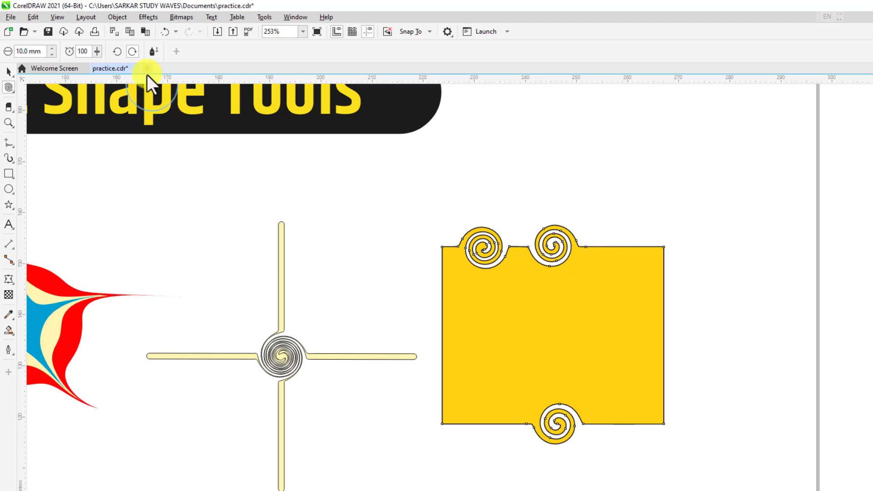
left_click(603, 247)
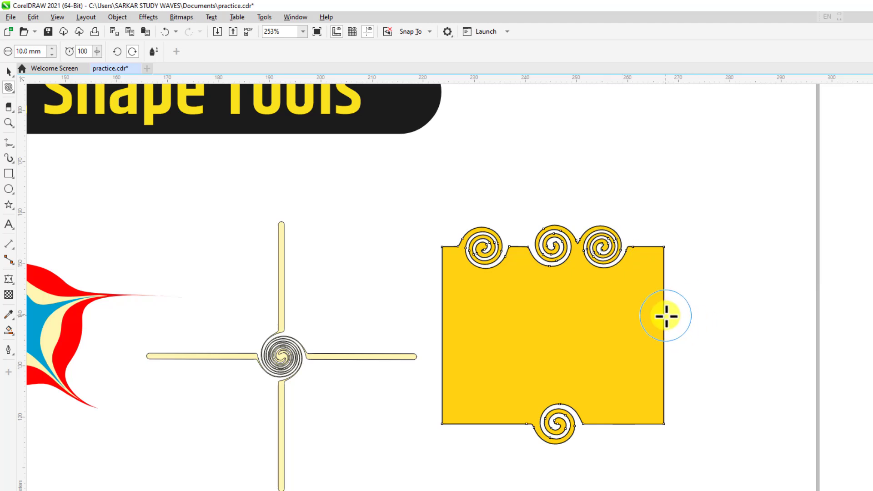
scroll(612, 282, "up", 2)
scroll(604, 277, "up", 1)
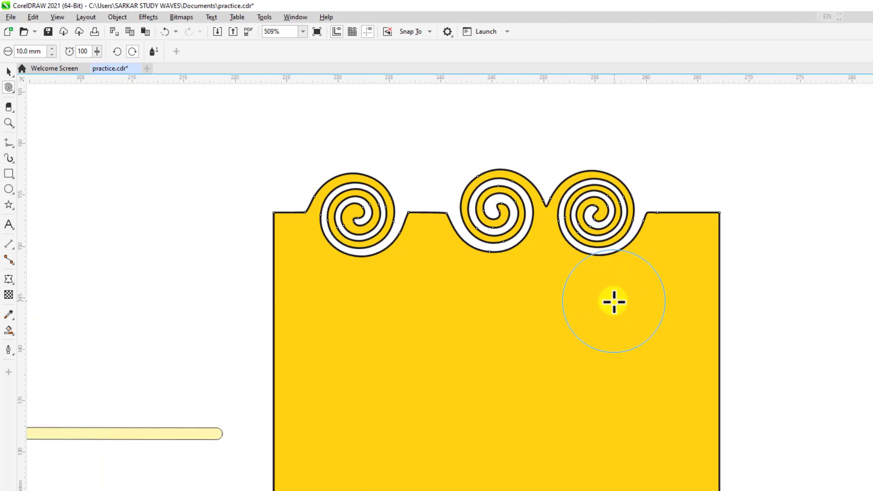
Step: Draw a near-square about 35.2 mm wide and 33.9 mm high in the empty area below the shapes, with 0 mm corner radii
left_click(10, 85)
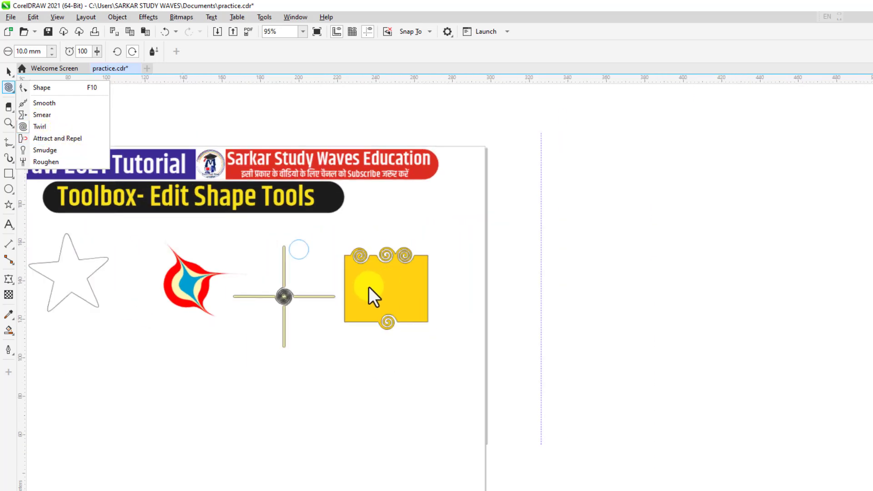
left_click(10, 174)
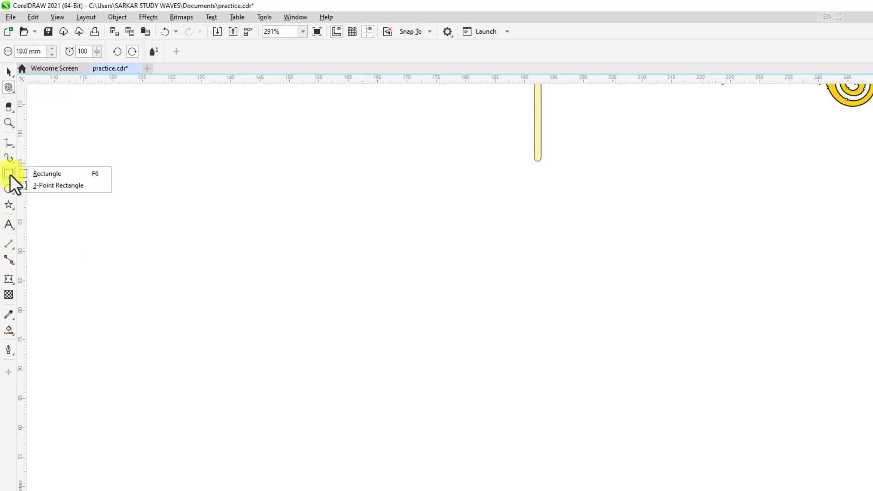
left_click_drag(290, 212, 499, 411)
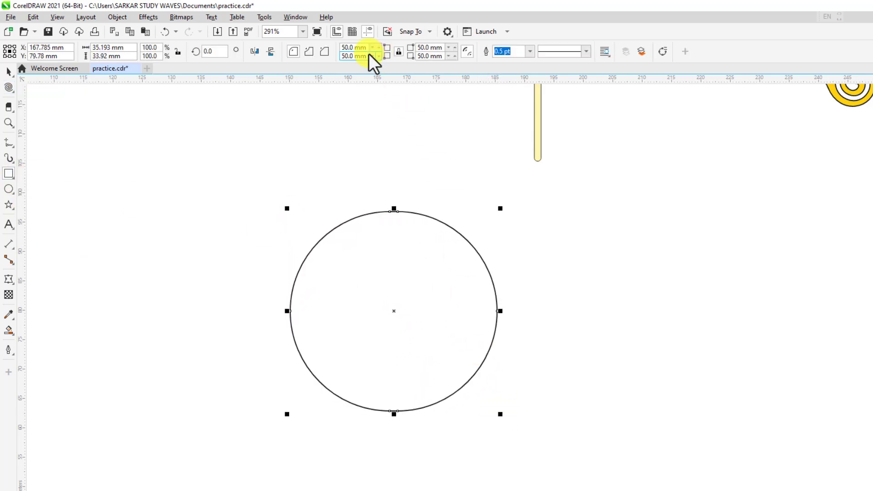
key("Return")
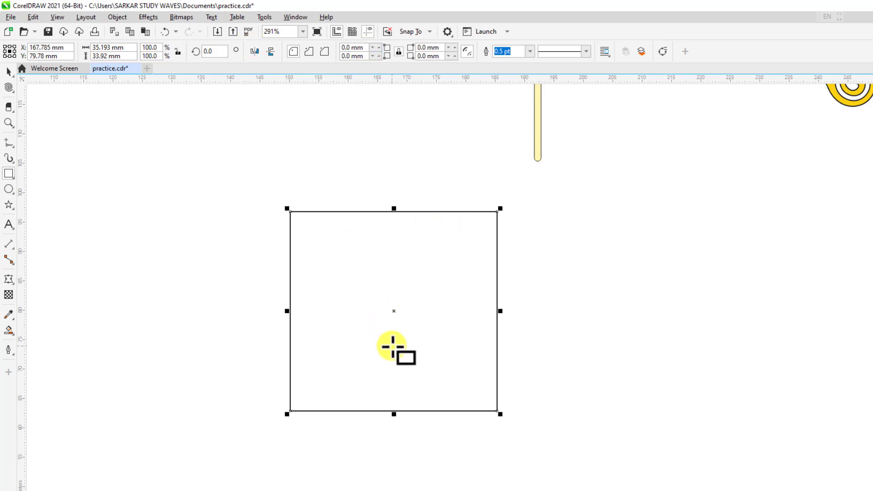
Step: Activate the Attract and Repel tool in attract mode for the new square and set the nib size to 50 mm
left_click(7, 89)
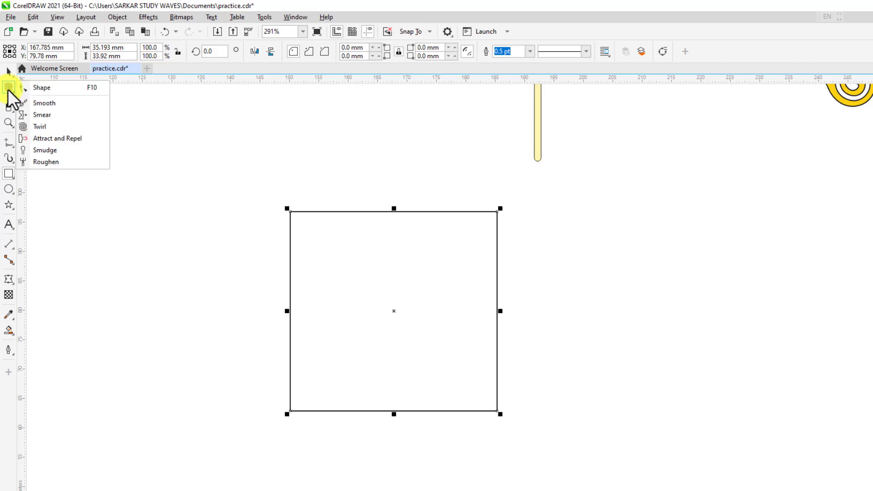
left_click(50, 140)
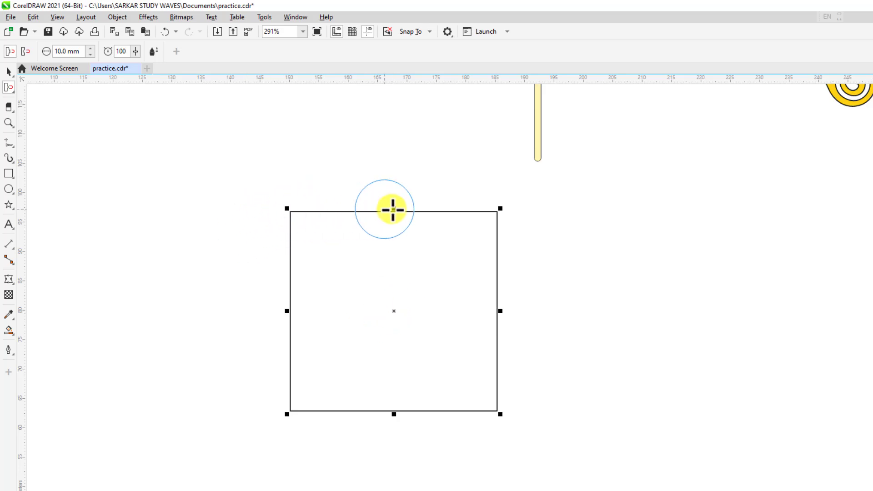
scroll(412, 324, "up", 2)
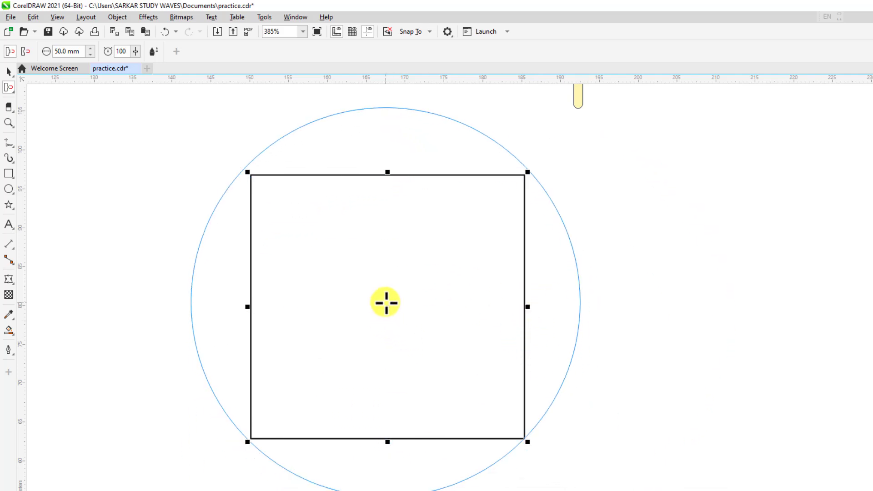
Step: Try attracting the square's sides to its centre with the 50 mm nib at rate 100, and undo it
mouse_move(385, 302)
left_mouse_down()
mouse_move(421, 335)
mouse_move(414, 338)
left_mouse_up()
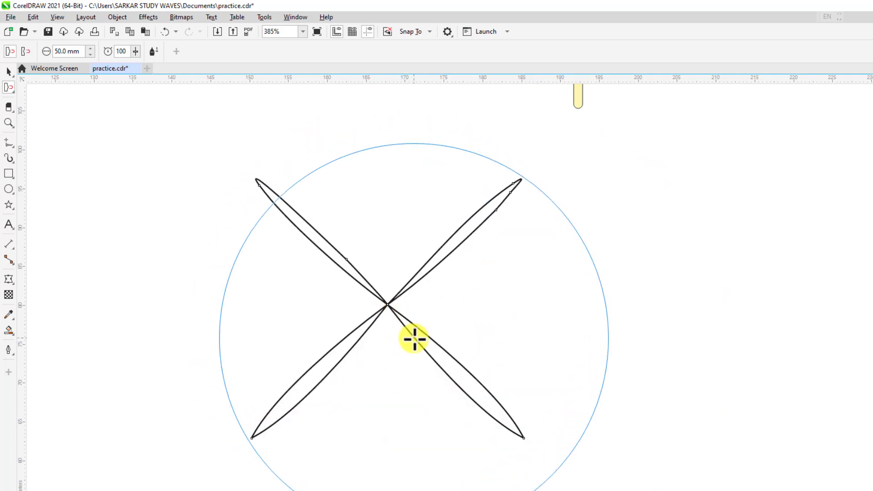
key("ctrl+z")
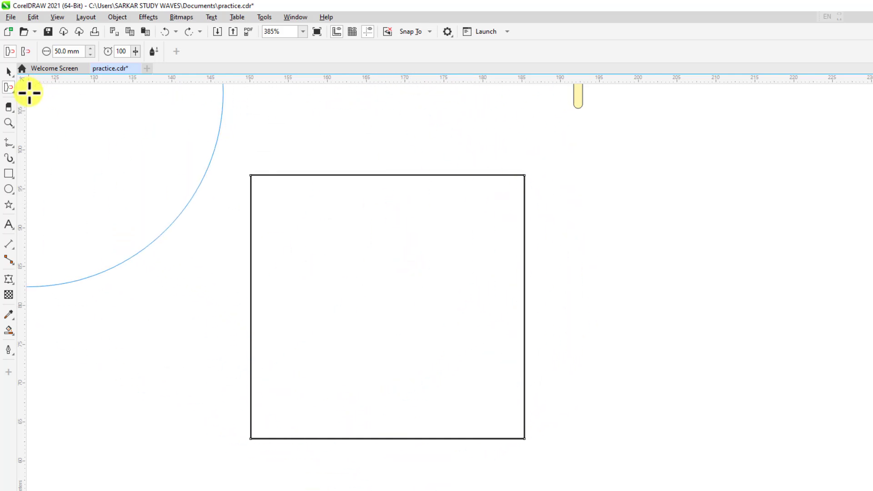
Step: Attract the square's sides toward its centre into an X shape at rate 46 with the 50 mm nib, and fill it orange
left_click(9, 72)
left_click(10, 89)
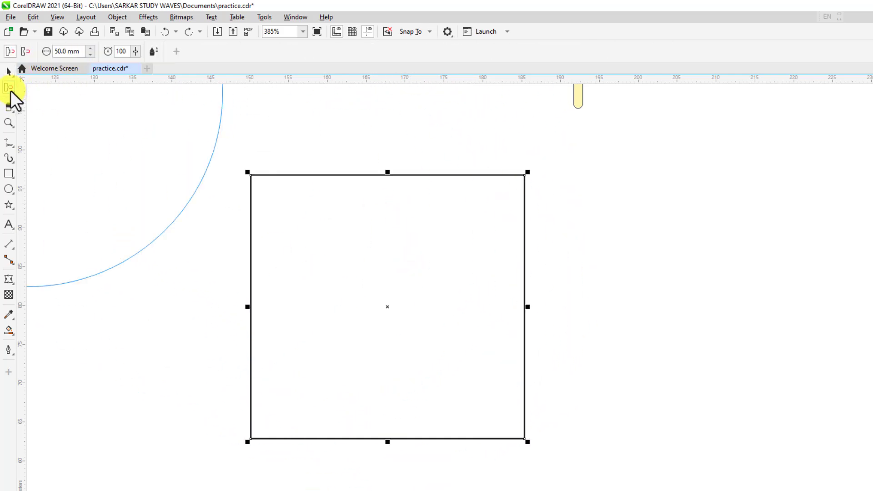
left_click(135, 54)
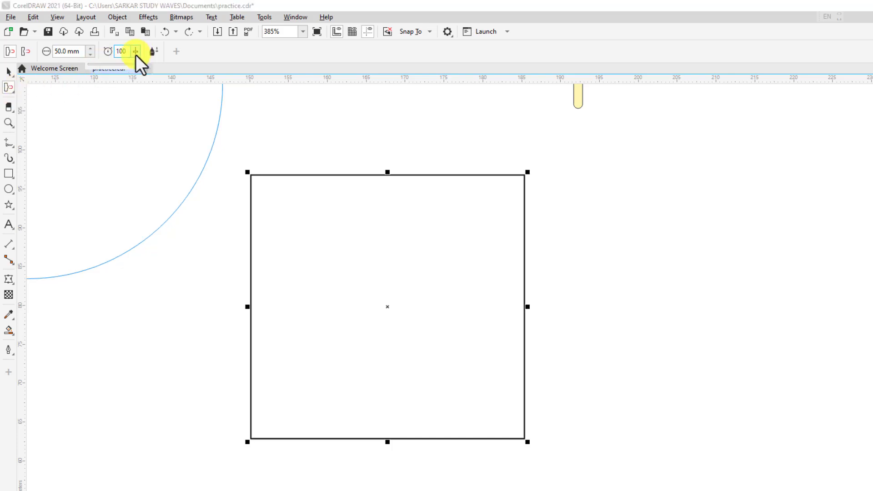
left_click_drag(133, 62, 111, 65)
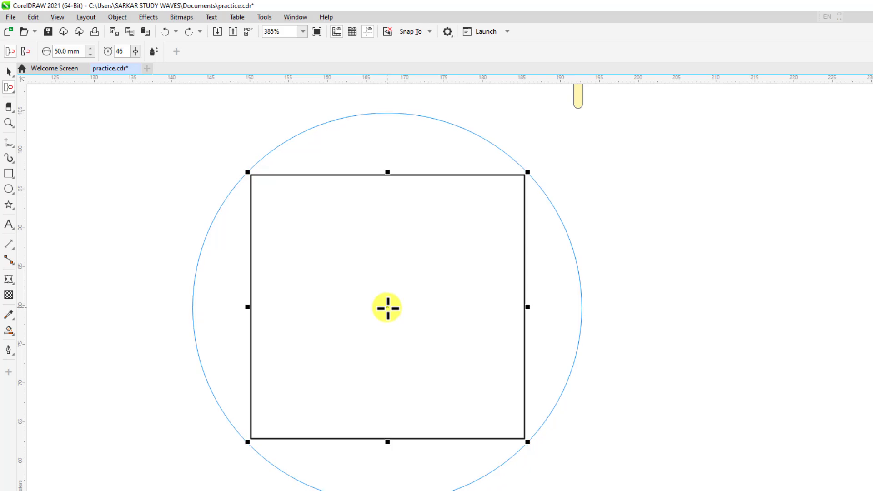
left_click_drag(388, 308, 387, 308)
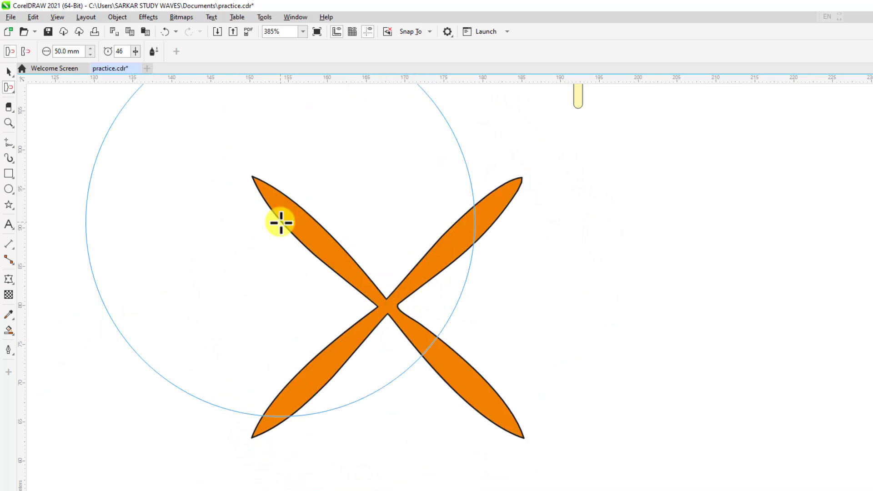
key("space")
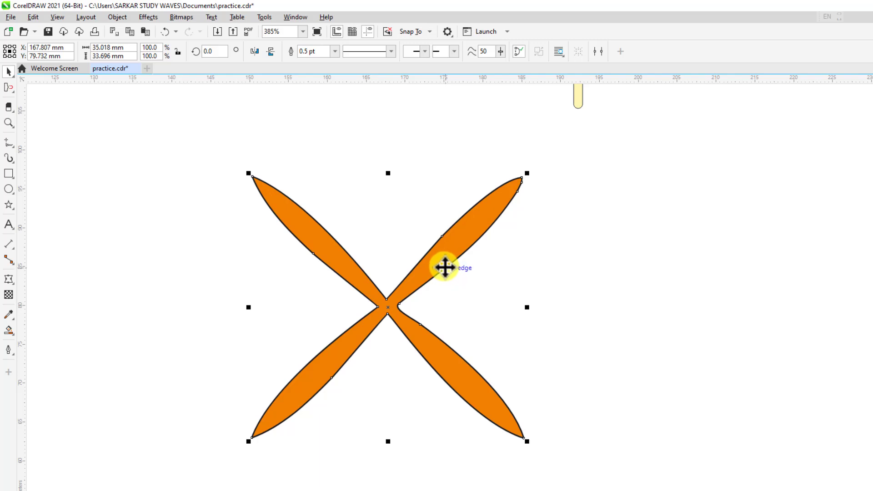
Step: Rotate a copy of the orange X shape about 45 degrees clockwise around its centre and fill the copy green
left_click(431, 268)
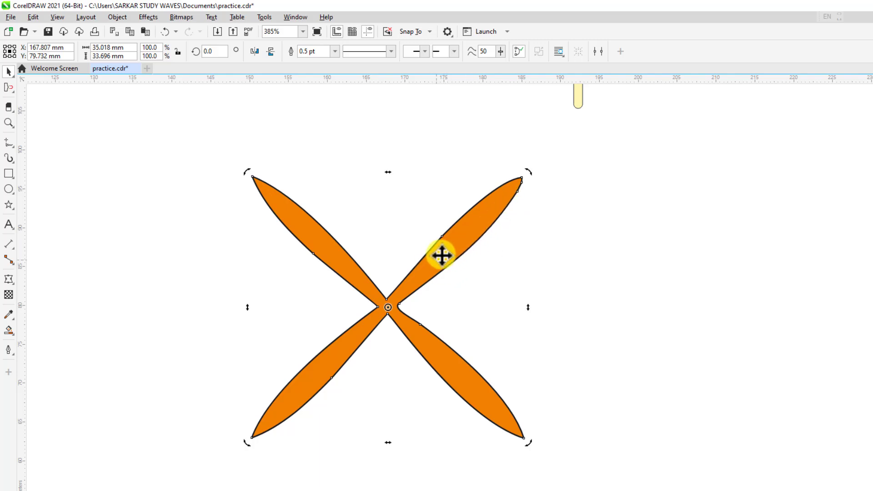
left_click_drag(528, 169, 560, 310)
right_click(560, 310)
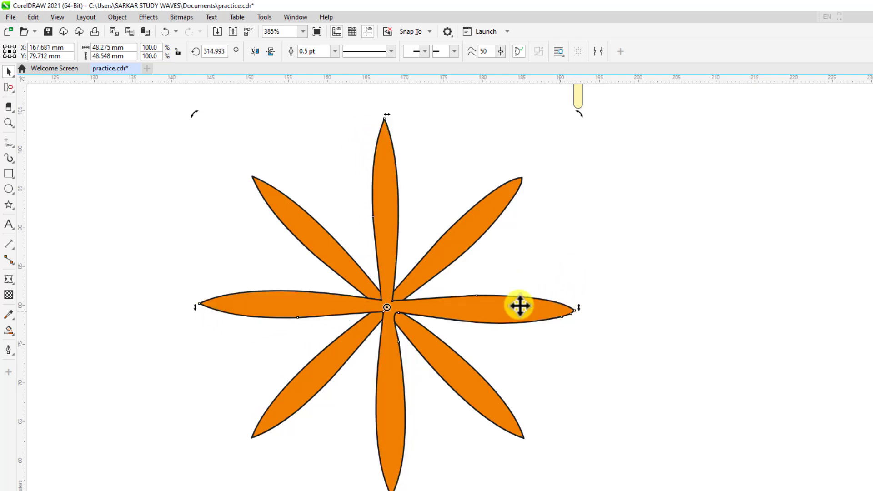
left_click(189, 490)
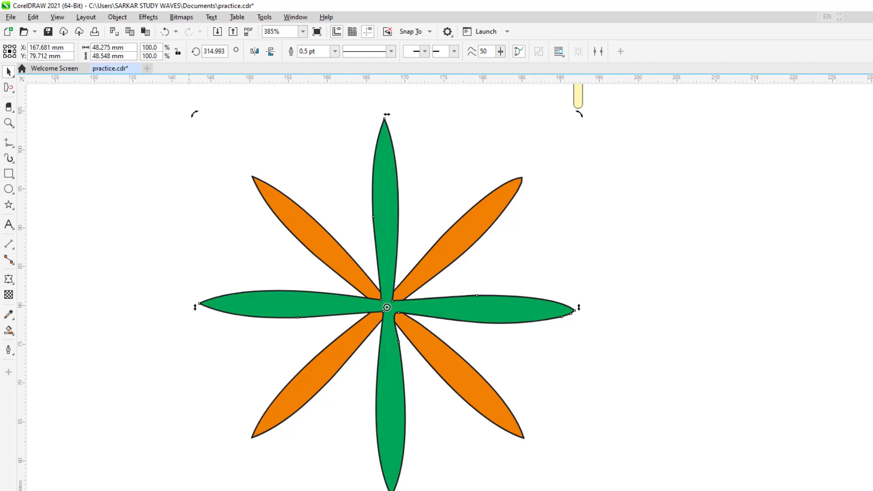
left_click(696, 419)
scroll(457, 322, "down", 2)
scroll(485, 388, "up", 3)
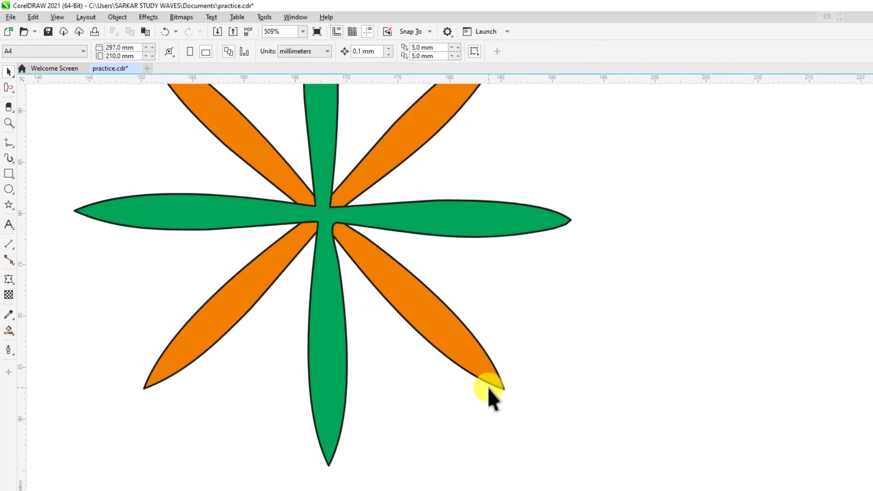
scroll(423, 313, "down", 2)
scroll(429, 243, "up", 1)
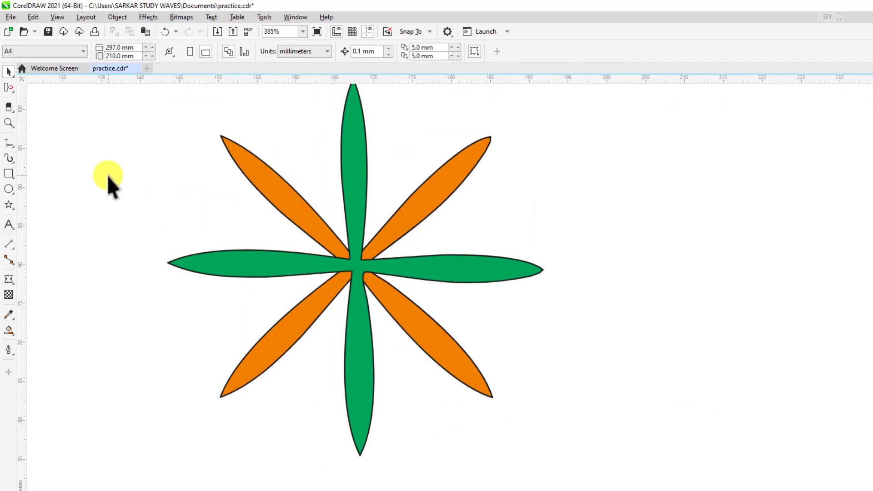
Step: Draw a five-pointed star about 42.9 mm wide and 43.8 mm high and move it clear of the orange and green flower
left_click(10, 88)
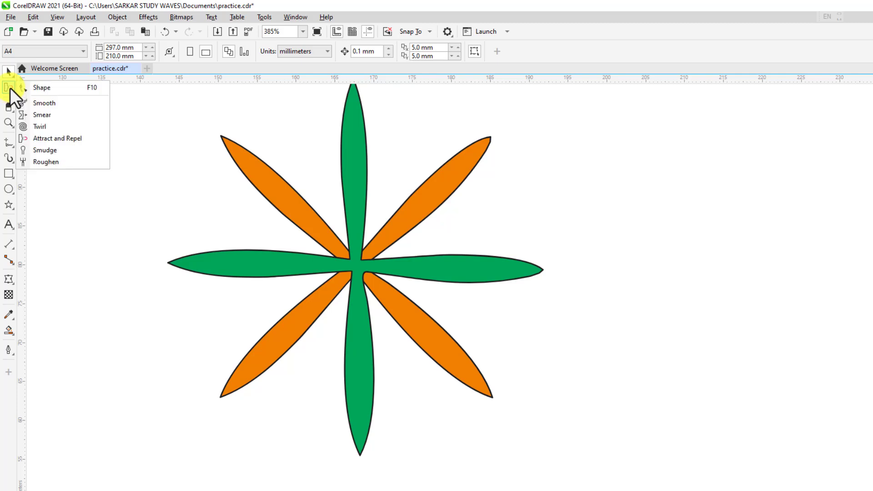
left_click(53, 138)
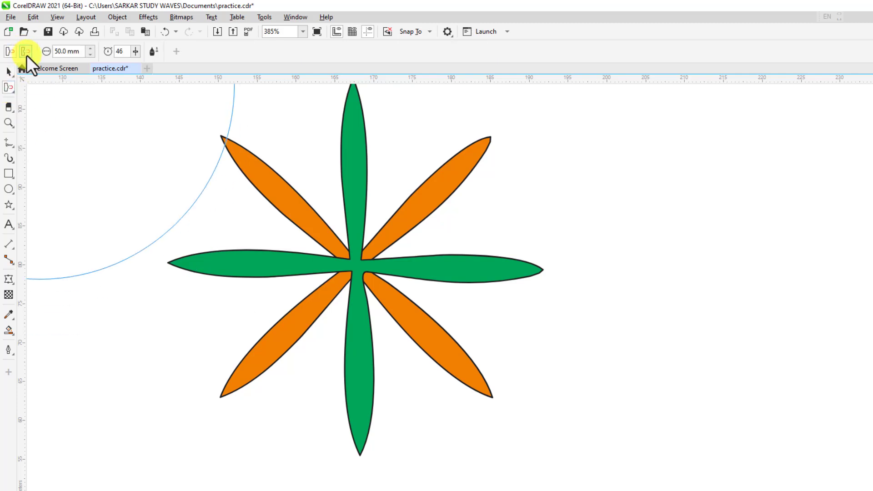
left_click(8, 174)
left_click(8, 205)
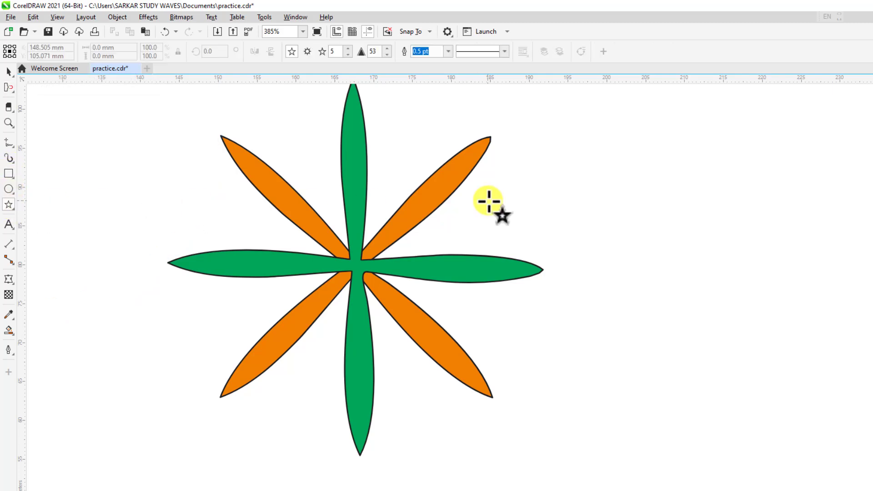
scroll(488, 205, "right", 5)
left_click_drag(450, 127, 600, 259)
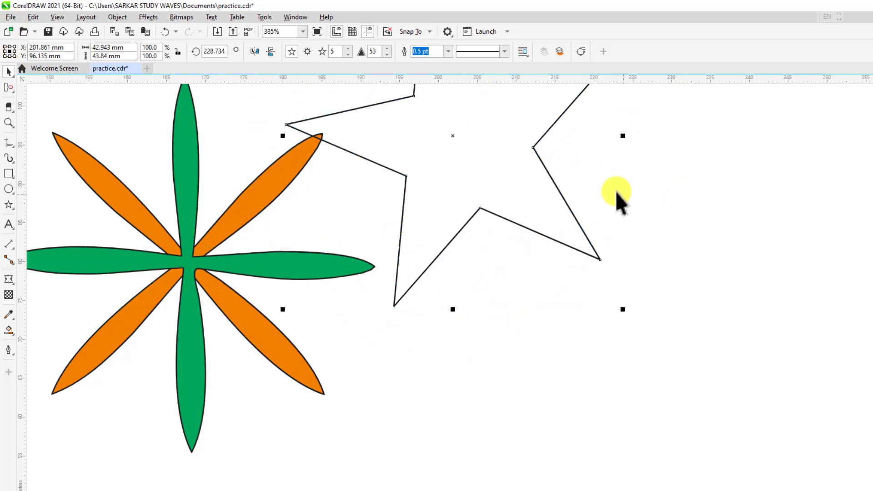
left_click_drag(617, 192, 655, 282)
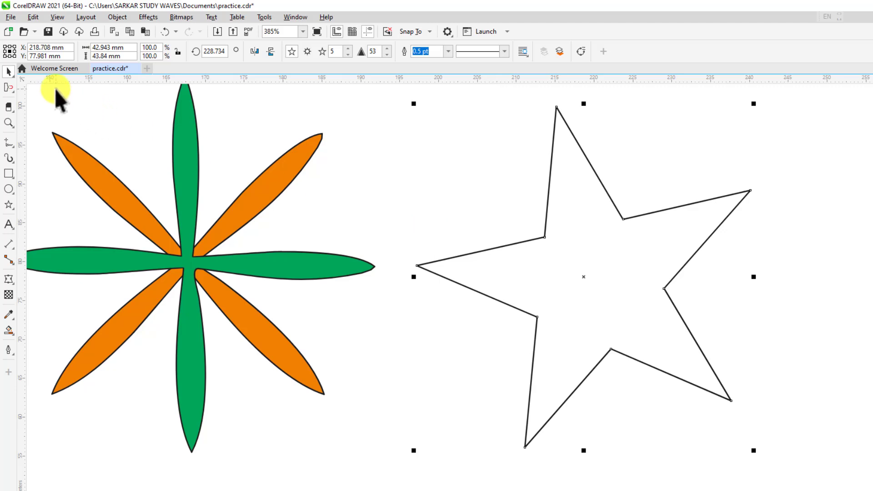
Step: Try attracting the star's edges toward its centre with the 50 mm nib at rate 46, and undo it
left_click(10, 84)
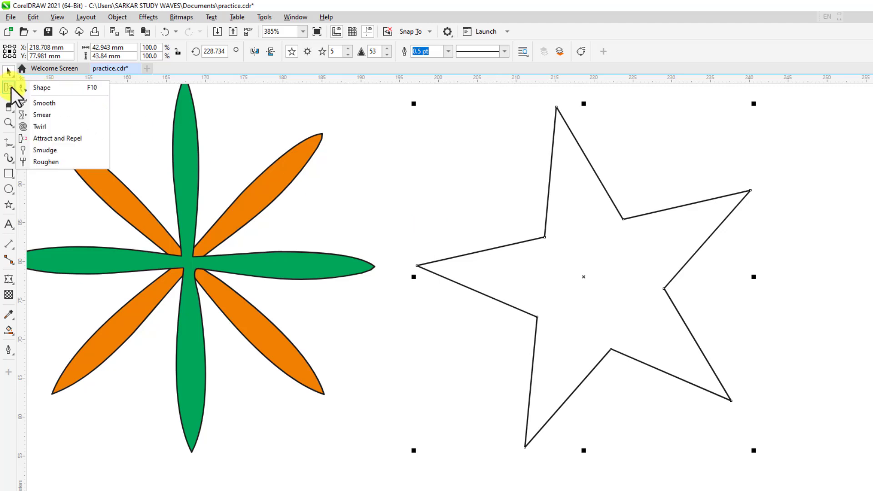
left_click(53, 139)
left_click_drag(585, 275, 619, 289)
key("ctrl+z")
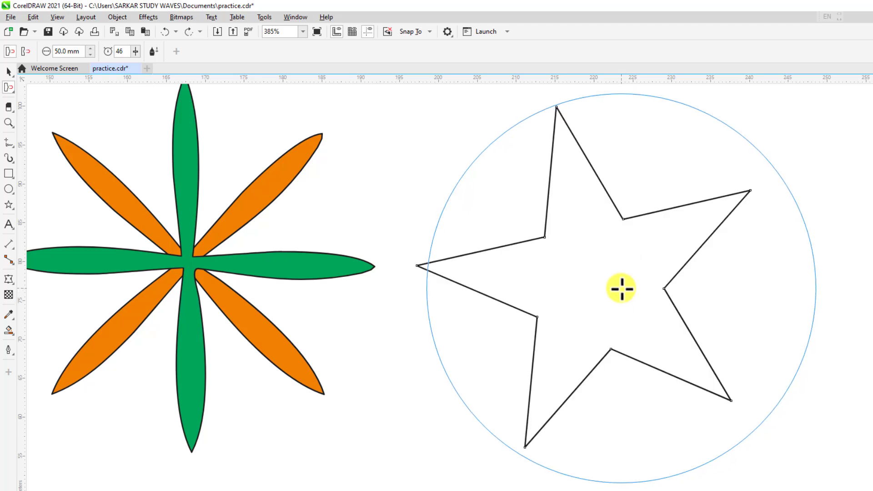
Step: Try repelling the star's edges outward from its centre with the 50 mm nib at rate 46, and undo it
left_click(26, 51)
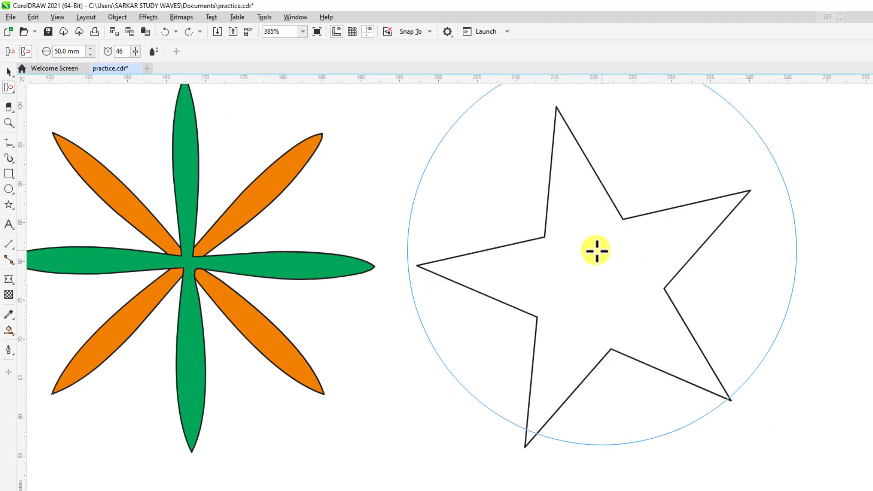
left_click_drag(601, 286, 600, 286)
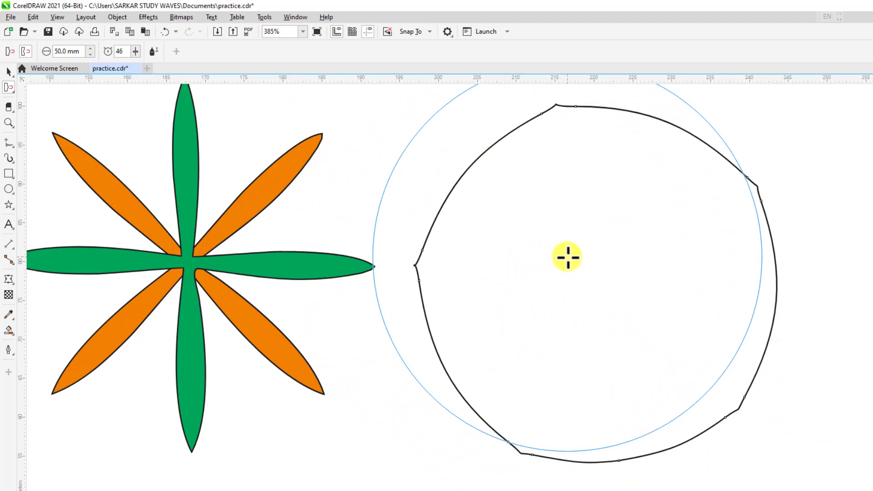
key("ctrl+z")
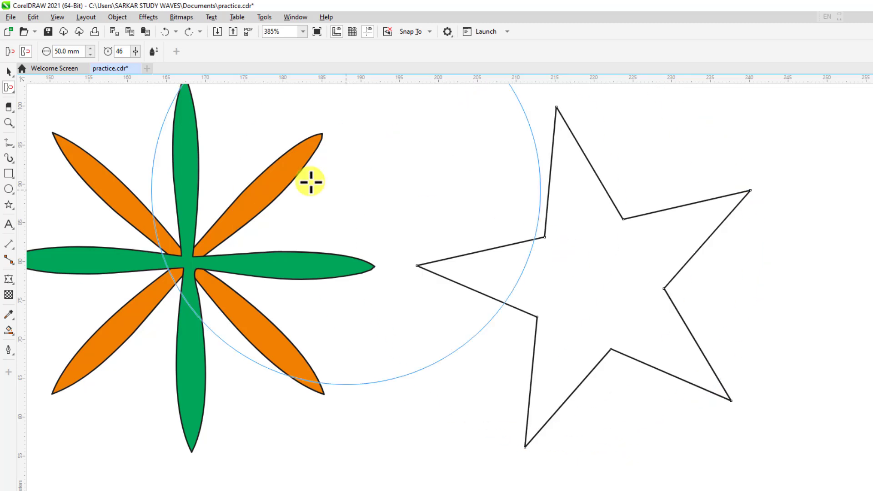
Step: Draw an upright ellipse about 19.9 mm wide and 23.2 mm high in the empty area to the right of the star
left_click(13, 89)
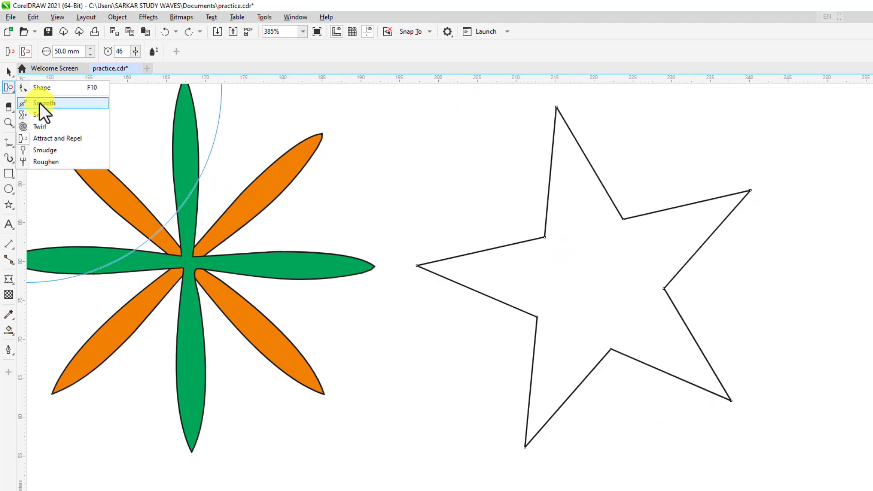
left_click(71, 151)
scroll(410, 231, "down", 2)
scroll(724, 240, "up", 4)
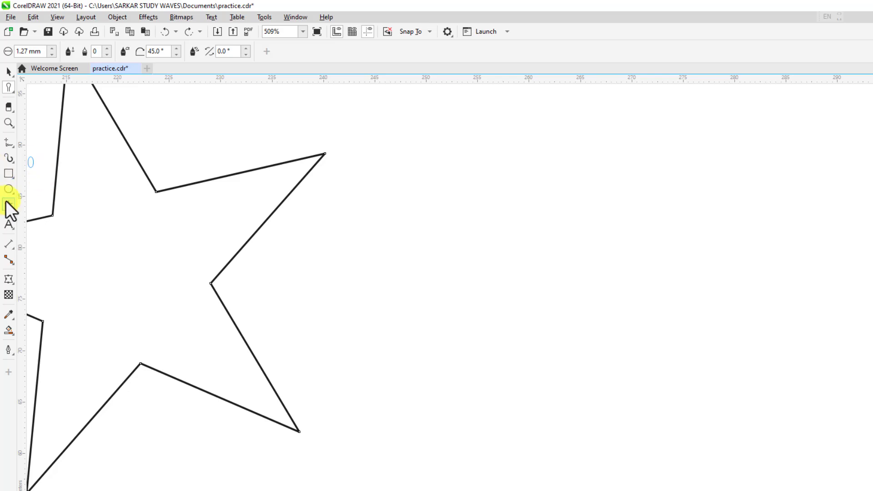
left_click(9, 189)
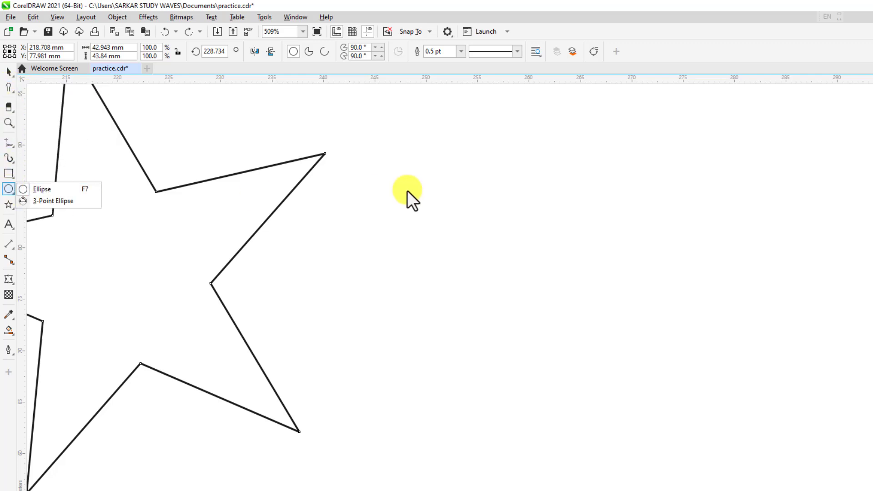
mouse_move(415, 177)
left_mouse_down()
mouse_move(454, 224)
mouse_move(613, 319)
mouse_move(727, 375)
left_mouse_up()
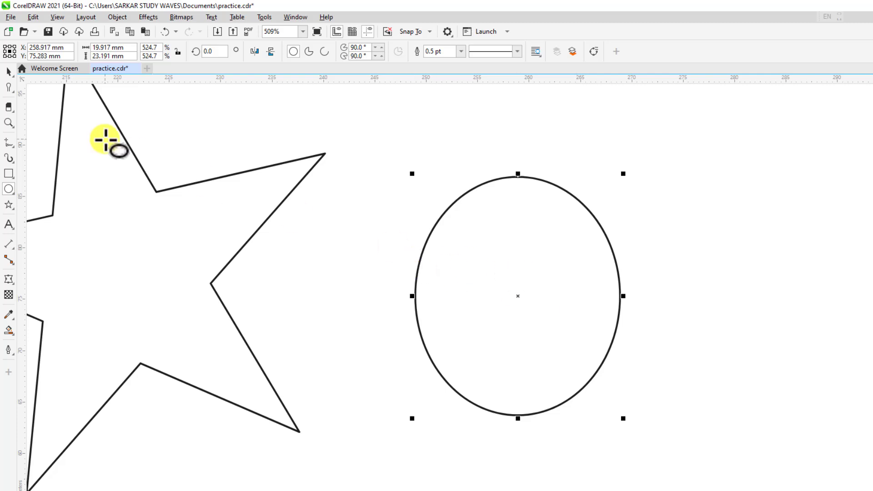
Step: Smudge the ellipse with a 5 mm nib, pulling a lobe out of its upper-right edge and pushing a notch into its right side
mouse_move(10, 91)
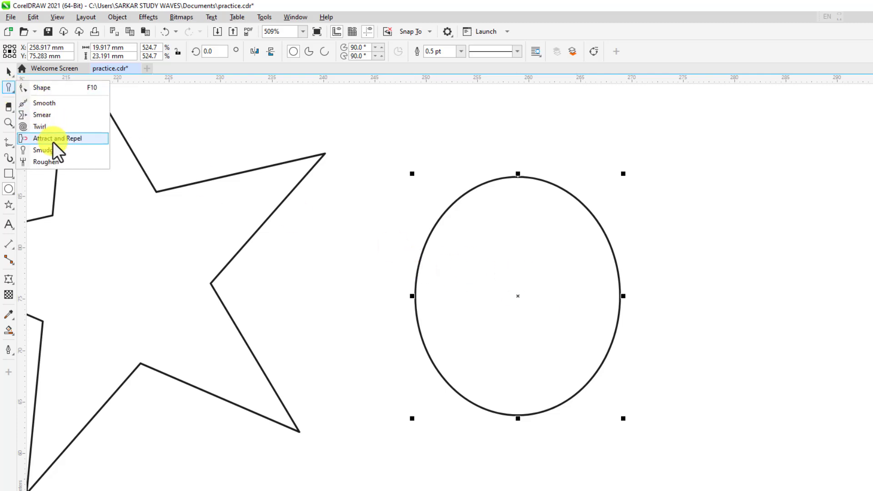
left_click(44, 150)
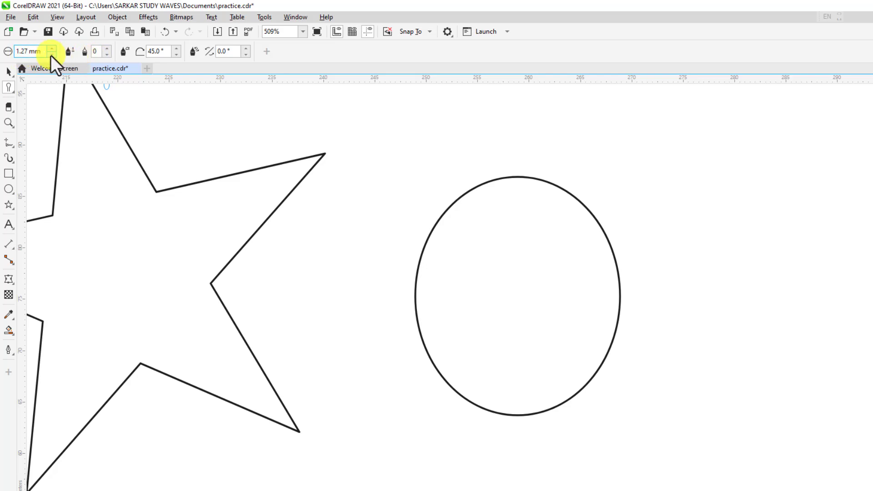
left_click_drag(45, 53, 2, 54)
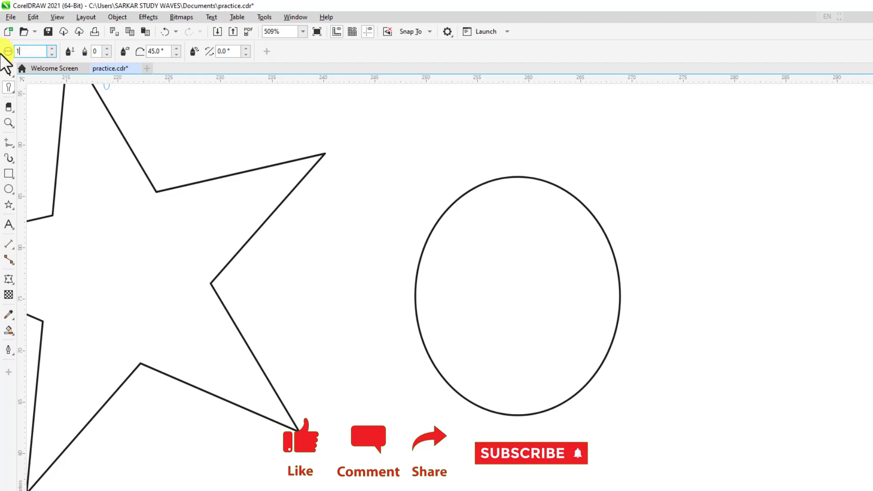
type("15")
key("Return")
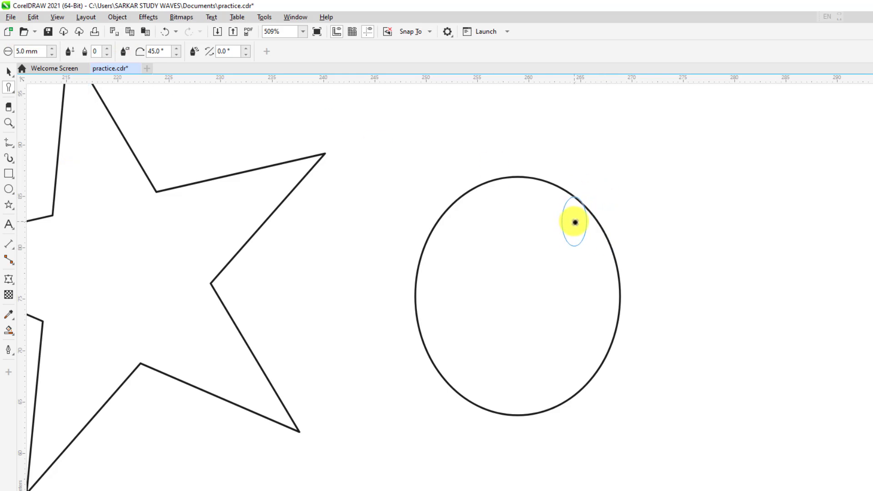
mouse_move(575, 222)
left_mouse_down()
mouse_move(587, 203)
mouse_move(635, 195)
left_mouse_up()
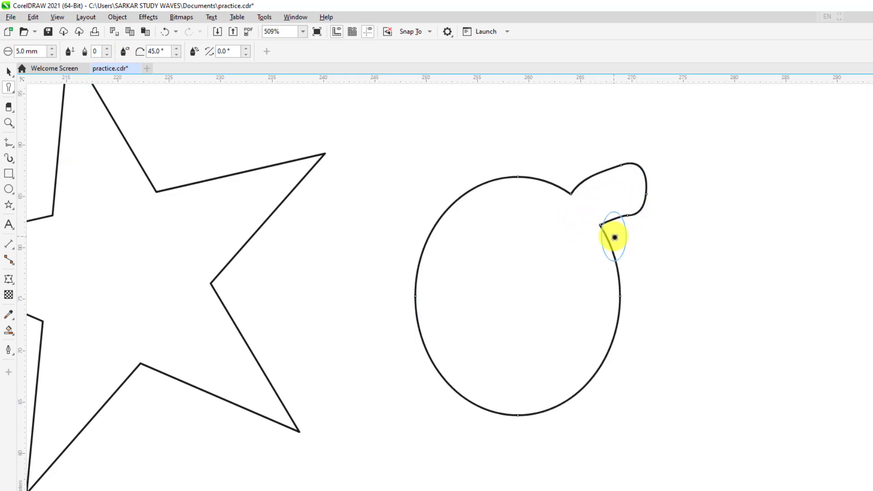
left_click_drag(664, 281, 557, 283)
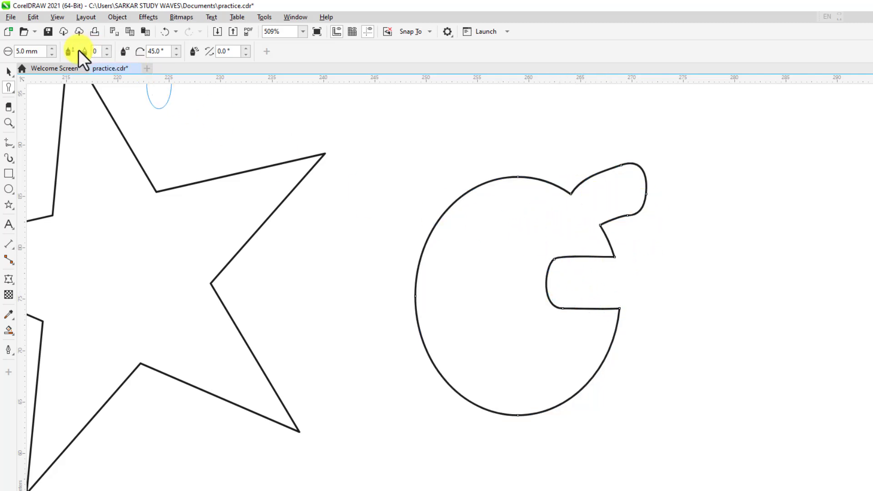
Step: Smudge two tapered horns from the ellipse's top and left edges with dryout 7, and a small lobe from its lower-right edge with dryout 0
left_click(107, 49)
left_click(107, 49)
left_click(107, 49)
mouse_move(520, 205)
left_mouse_down()
mouse_move(472, 192)
mouse_move(426, 100)
mouse_move(360, 91)
left_mouse_up()
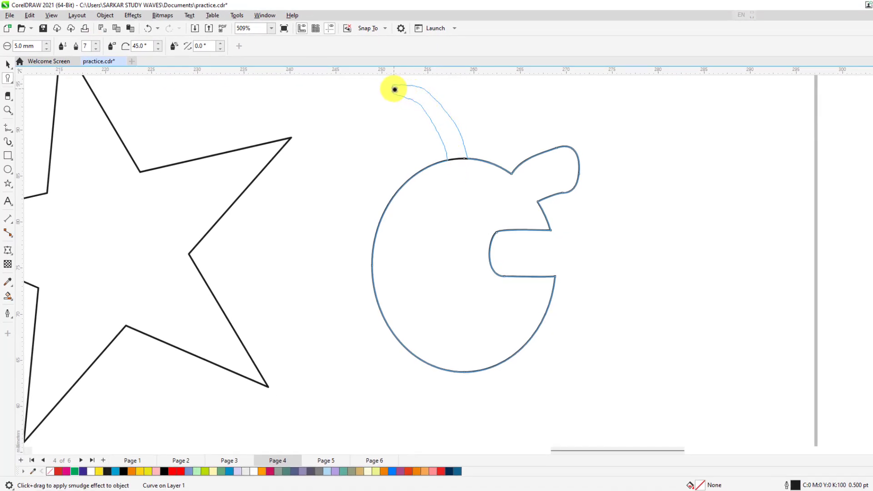
mouse_move(401, 211)
left_mouse_down()
mouse_move(309, 223)
mouse_move(267, 249)
left_mouse_up()
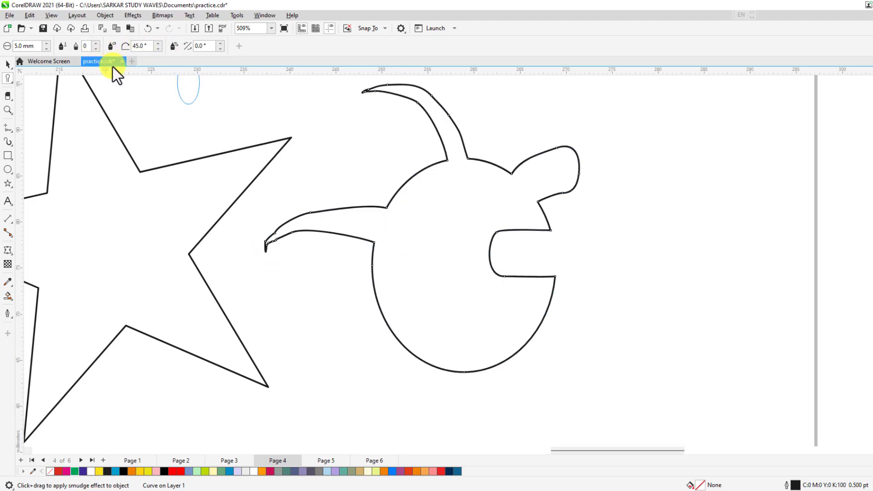
mouse_move(510, 350)
left_mouse_down()
mouse_move(533, 343)
mouse_move(573, 378)
mouse_move(781, 290)
left_mouse_up()
key("ctrl+z")
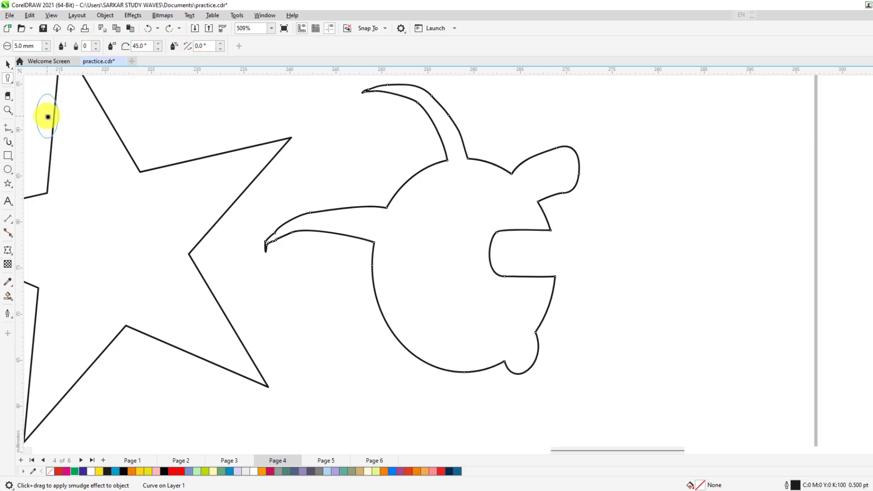
Step: Roughen the star's edge between its top point and the adjacent right-hand notch with a 5 mm nib and spike frequency 1
left_click(8, 79)
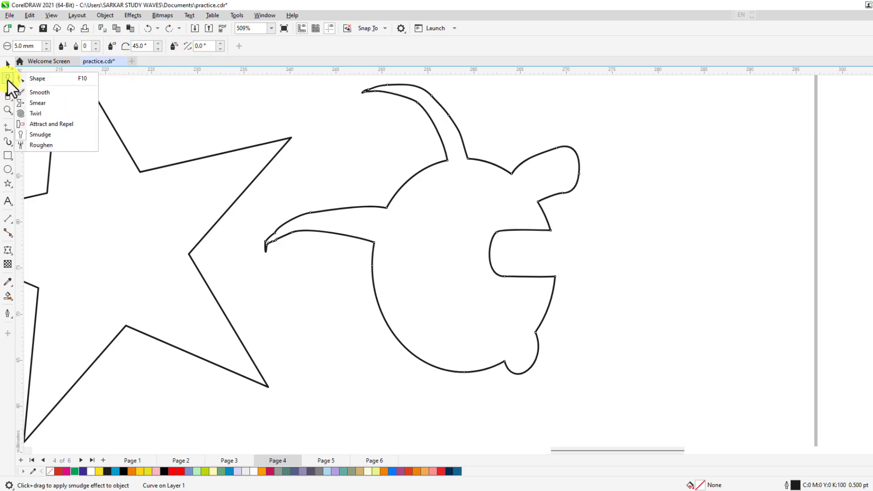
left_click(41, 144)
scroll(427, 216, "down", 2)
scroll(236, 173, "up", 3)
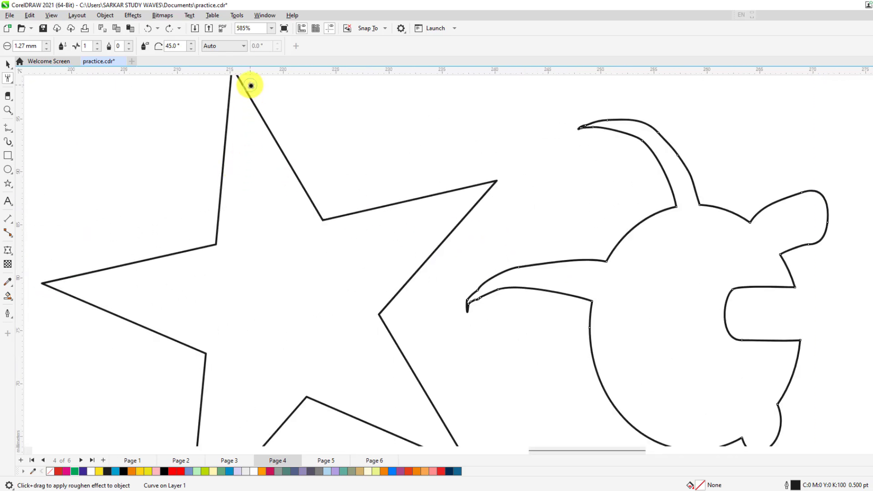
scroll(287, 168, "up", 2)
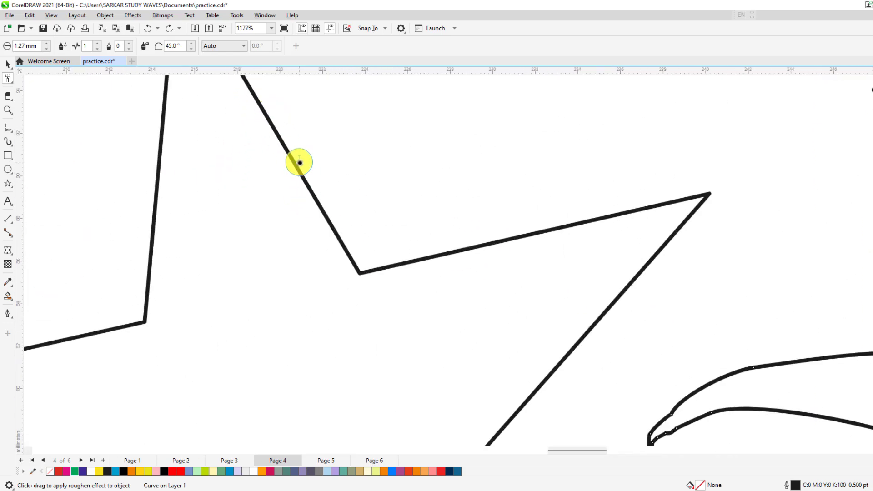
scroll(306, 180, "down", 1)
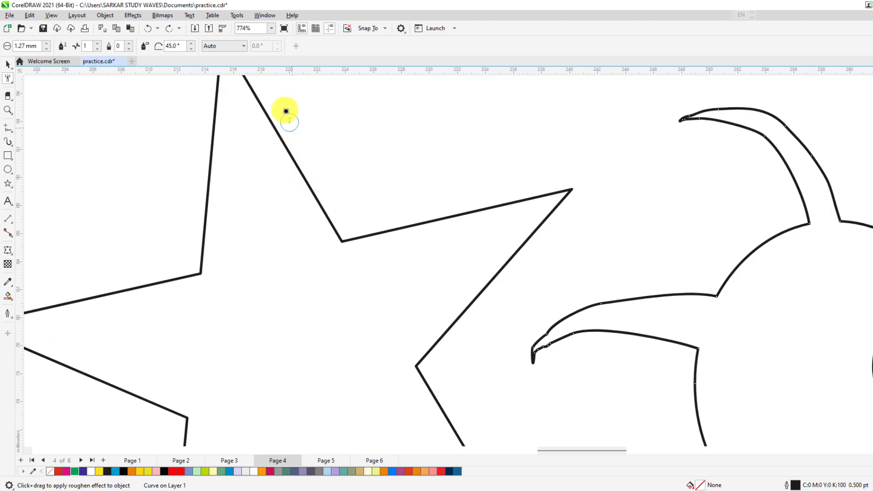
scroll(274, 94, "up", 1)
scroll(273, 94, "up", 1)
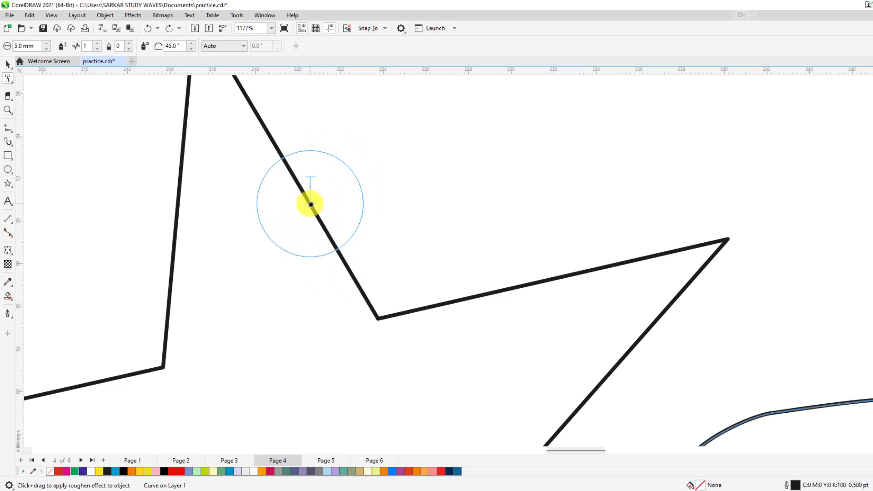
left_click(323, 231)
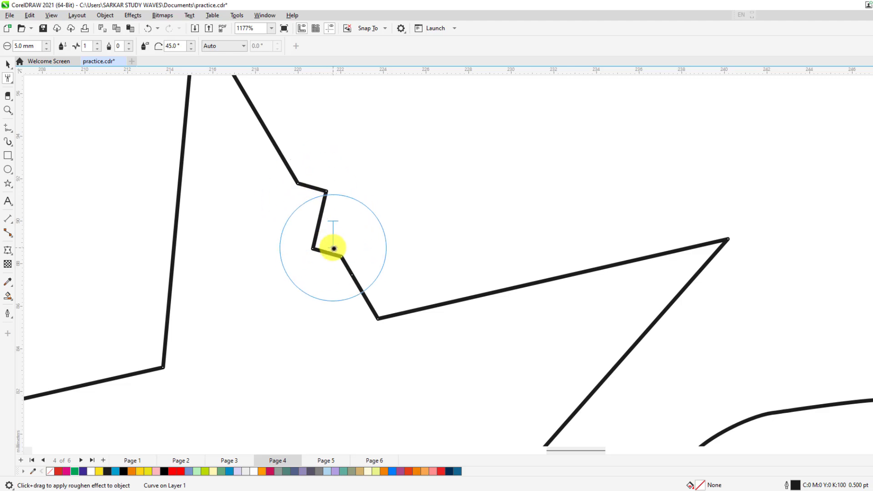
Step: Roughen the star's upper edge toward its right point with spike frequency 2, use 5 nearer the point, and reset the frequency to 2
left_click(97, 43)
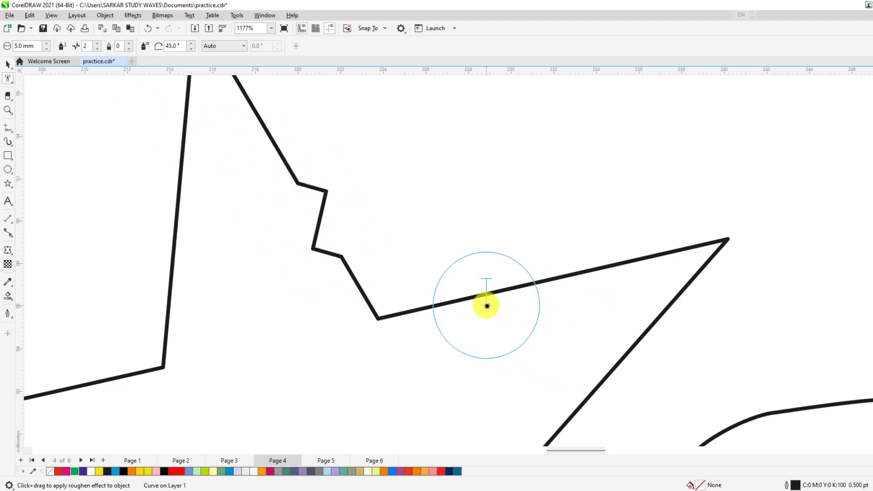
mouse_move(485, 304)
left_mouse_down()
mouse_move(477, 302)
mouse_move(501, 298)
left_mouse_up()
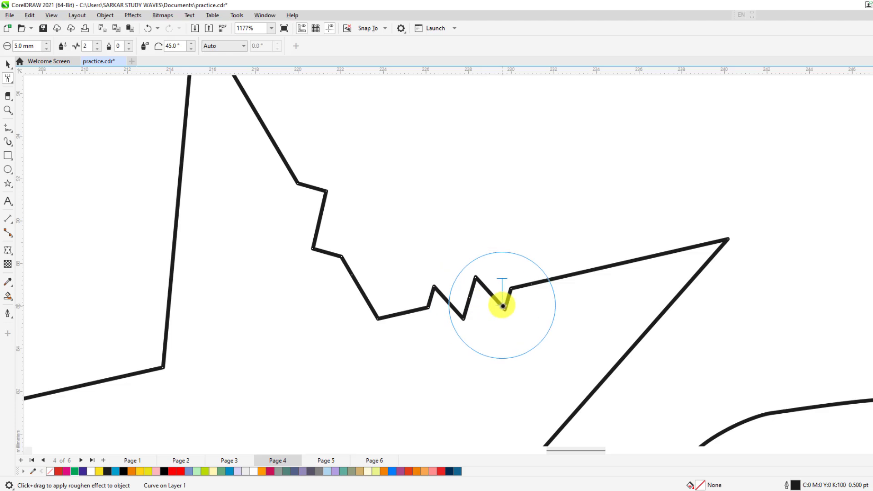
left_click(97, 43)
left_click(97, 43)
left_click(97, 44)
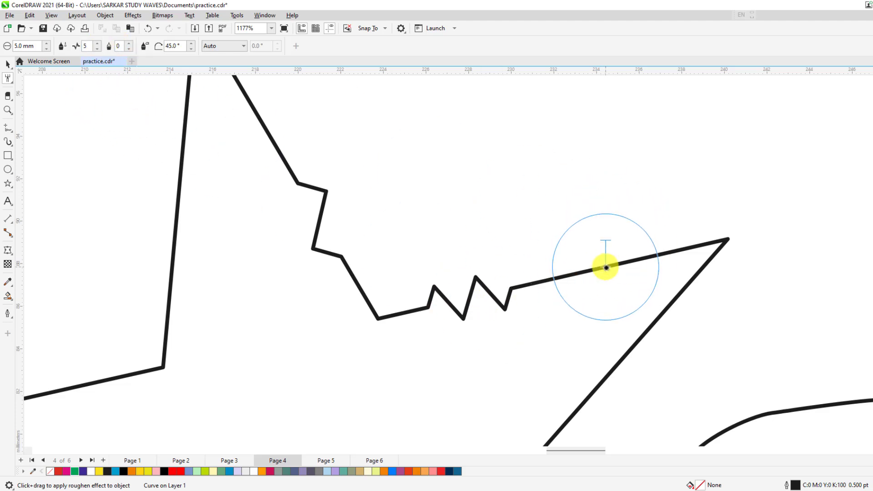
left_click_drag(609, 284, 607, 282)
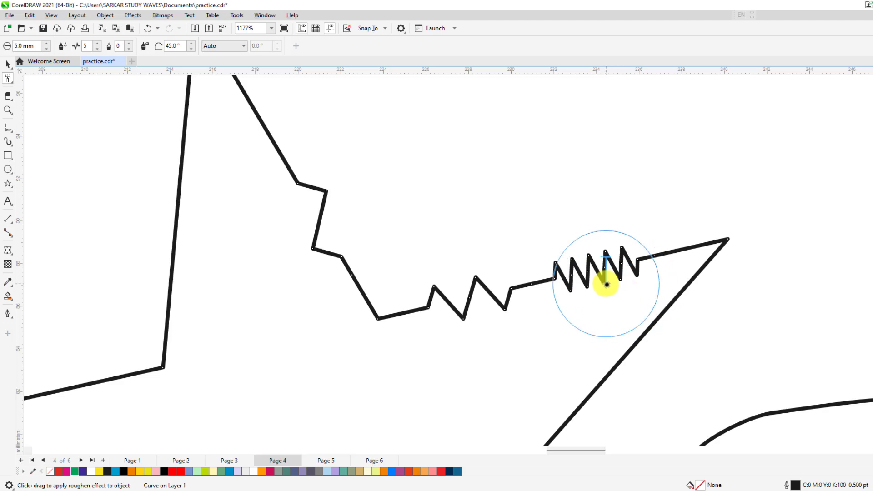
left_click(97, 49)
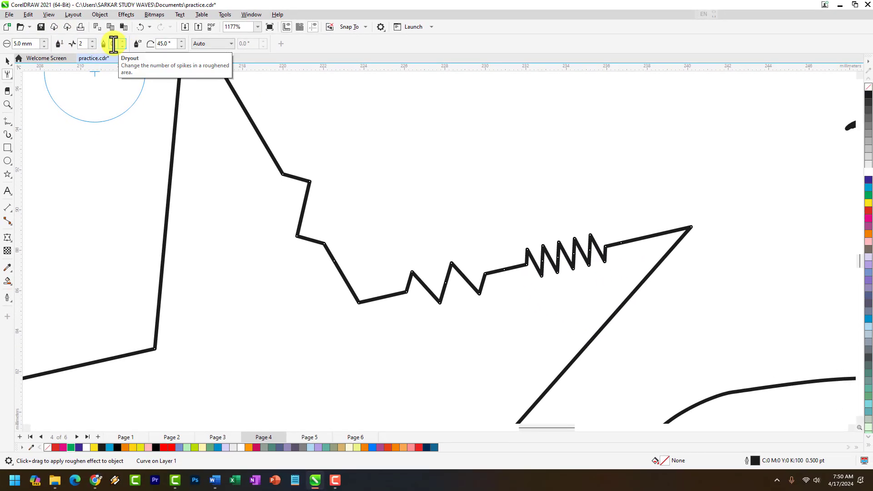
Step: Try roughening the star's edges on both sides of its upper-left notch with dryout 4, undoing each stroke
left_click(123, 41)
left_click(123, 41)
left_click(123, 41)
left_click(123, 41)
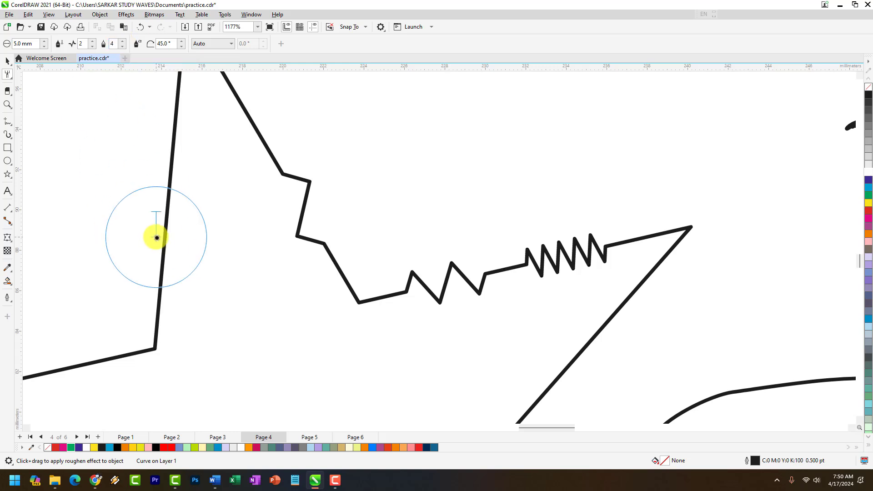
mouse_move(181, 257)
left_mouse_down()
mouse_move(179, 134)
mouse_move(158, 343)
left_mouse_up()
scroll(246, 280, "down", 2)
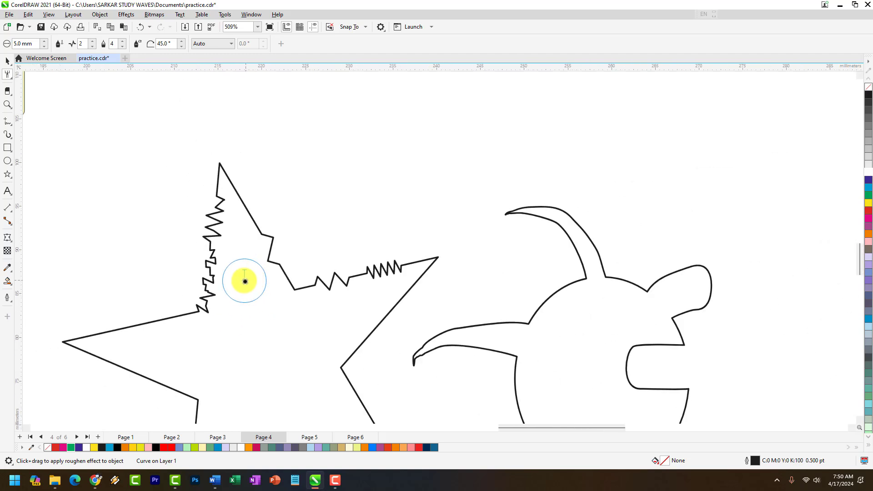
key("ctrl+z")
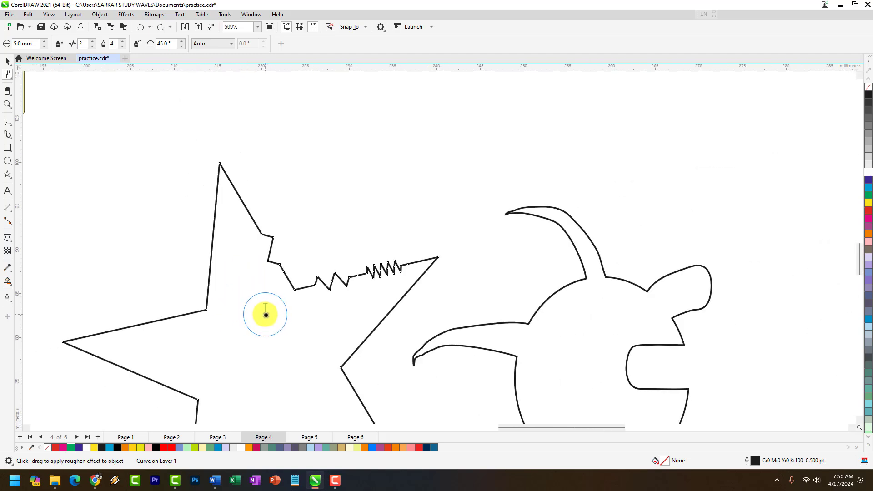
left_click_drag(200, 318, 95, 334)
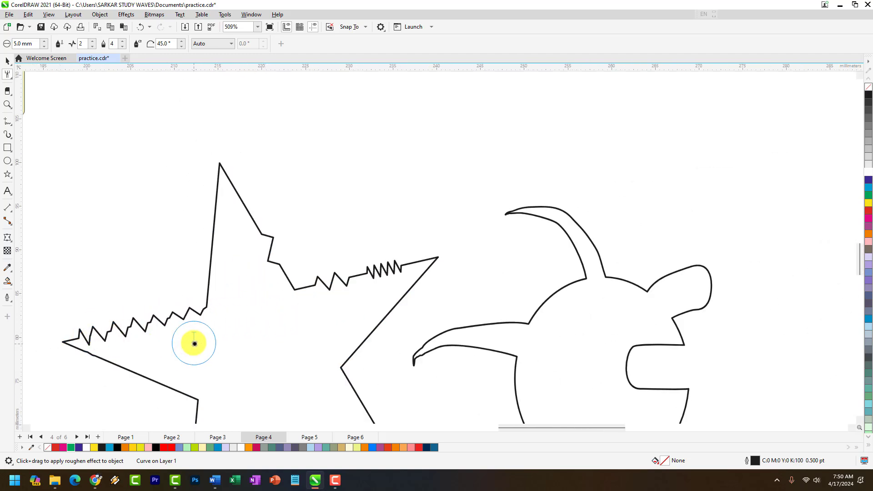
key("ctrl+z")
Step: Roughen the star's edge between its upper-left notch and left point with spike frequency 2 and dryout 0
type("0")
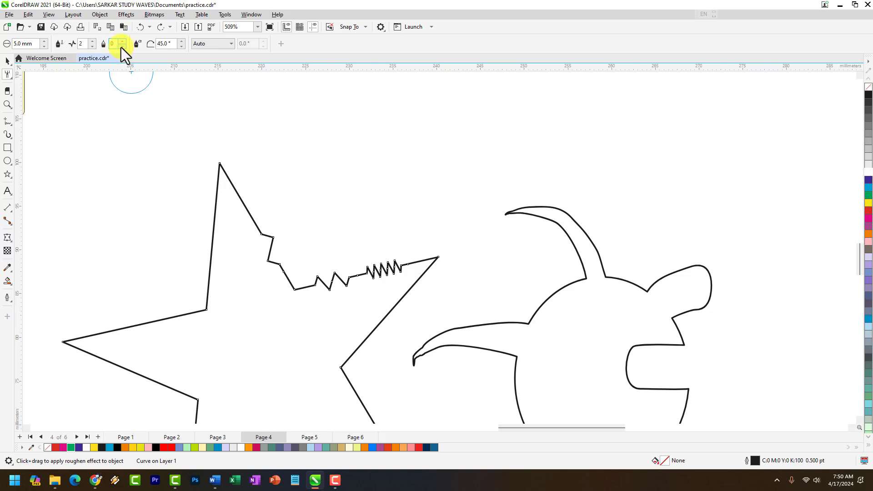
mouse_move(151, 326)
left_mouse_down()
mouse_move(132, 327)
mouse_move(213, 345)
left_mouse_up()
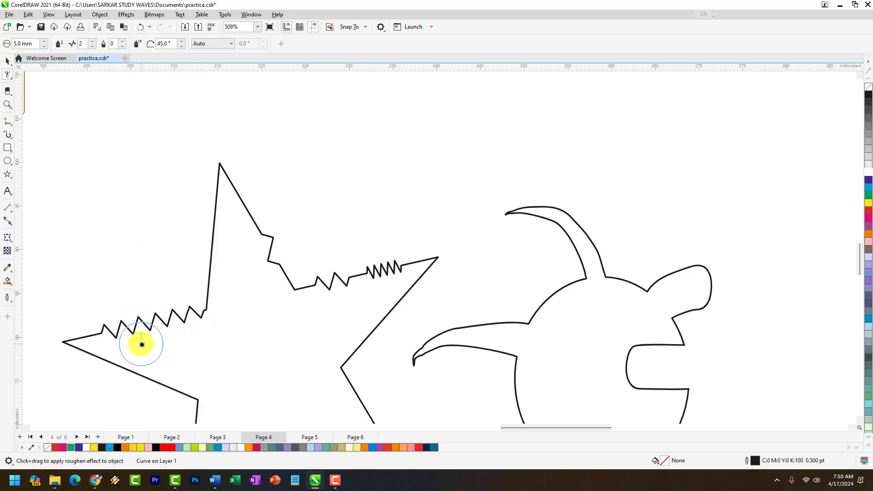
scroll(144, 340, "up", 1)
scroll(142, 335, "up", 1)
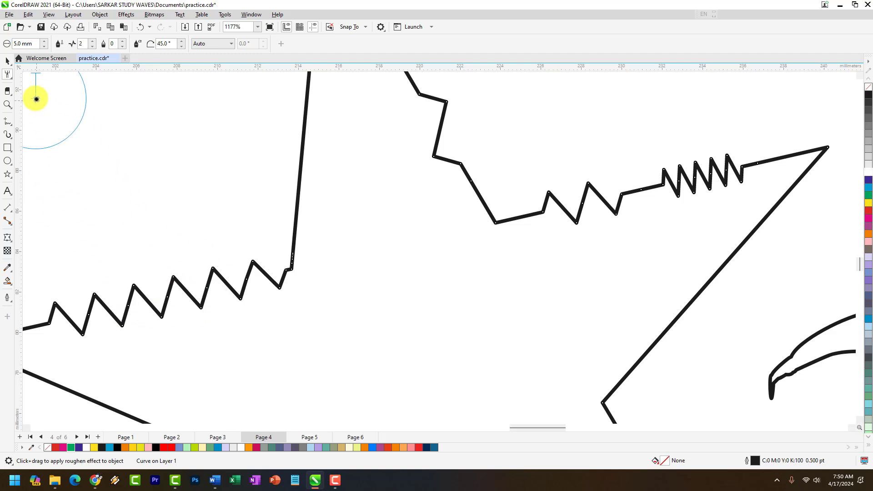
left_click(8, 75)
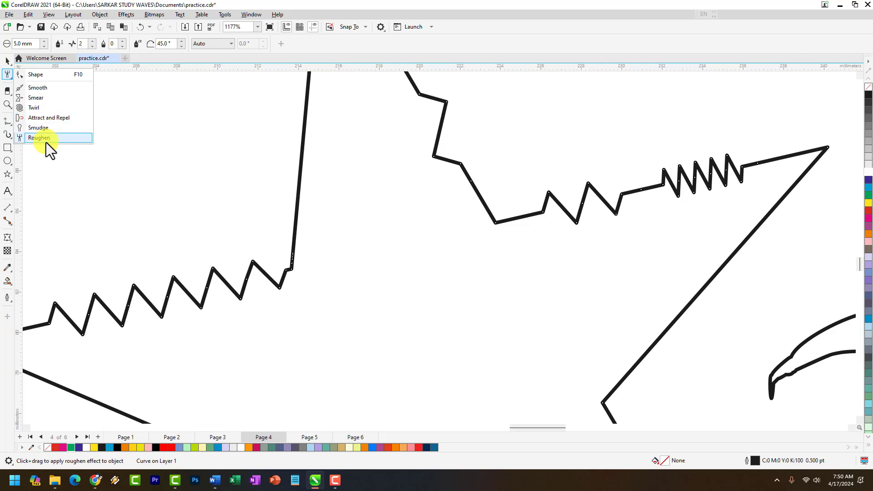
left_click(7, 75)
left_click(7, 77)
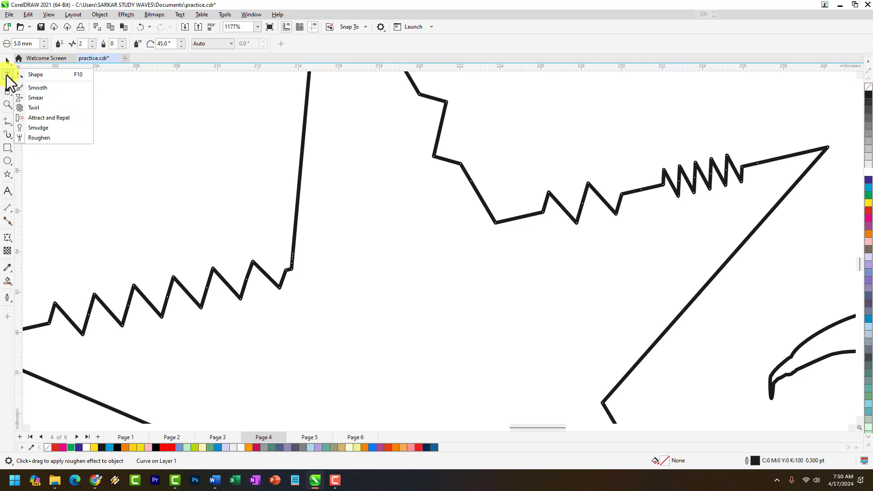
left_click(7, 76)
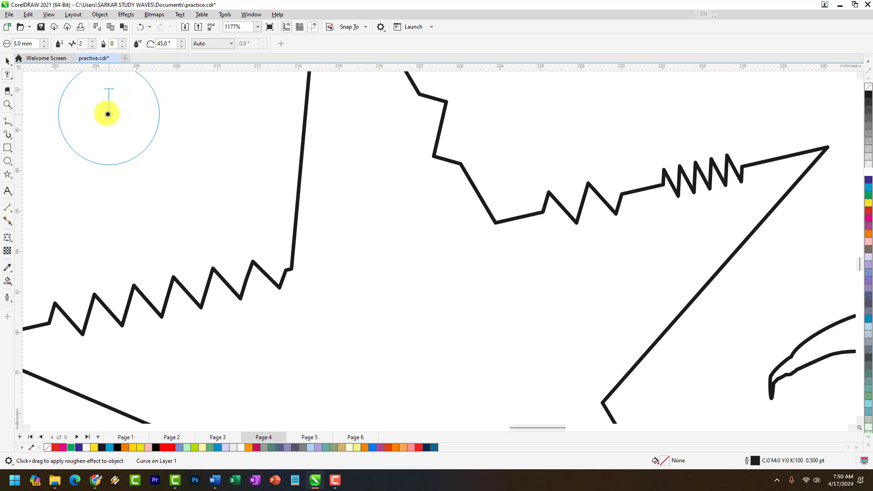
left_click(9, 76)
left_click(9, 76)
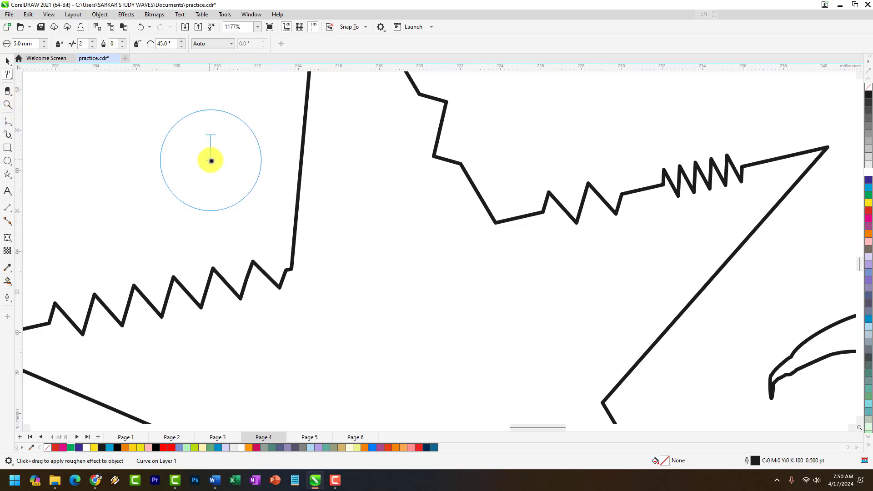
scroll(329, 197, "down", 3)
scroll(331, 199, "up", 3)
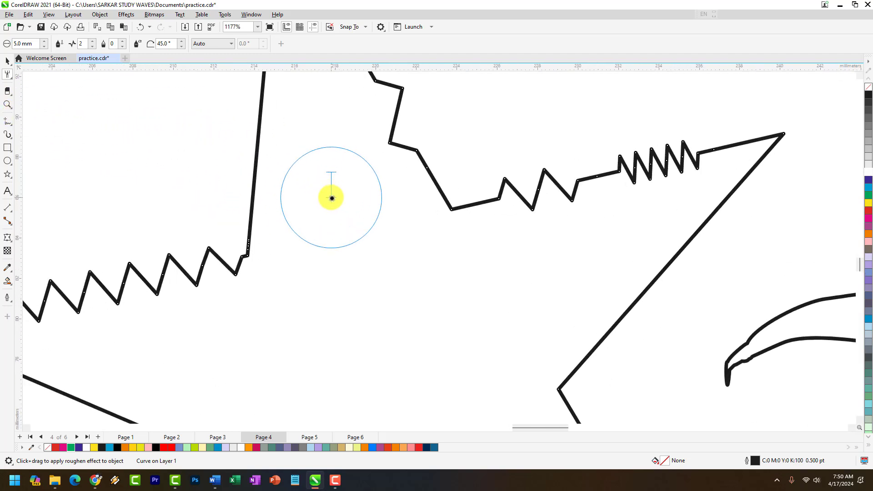